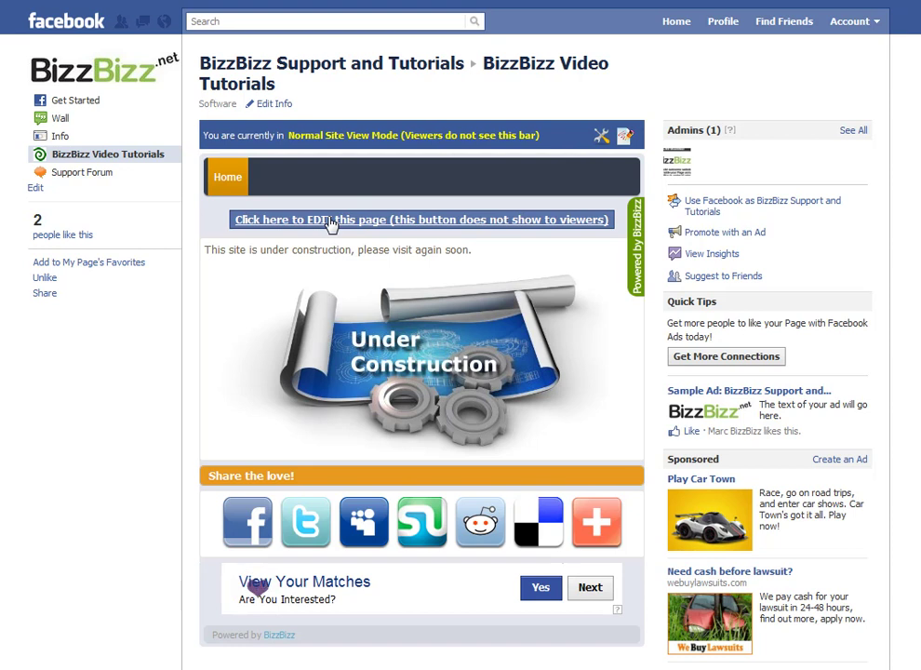
Upload the 1Afb_build image into the Home page's Media Box, save the content and view the page.
left_click(330, 221)
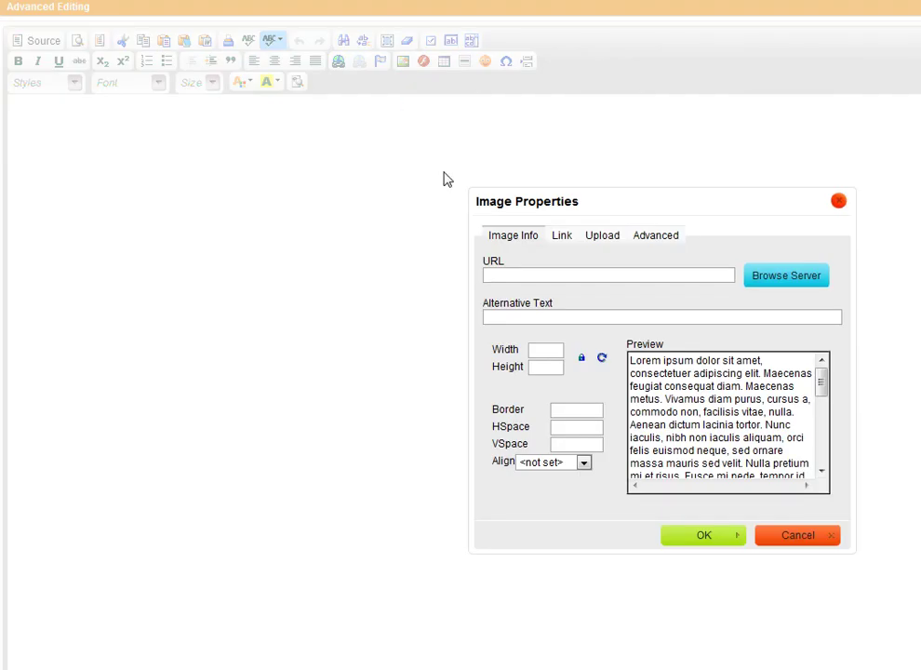
left_click(602, 239)
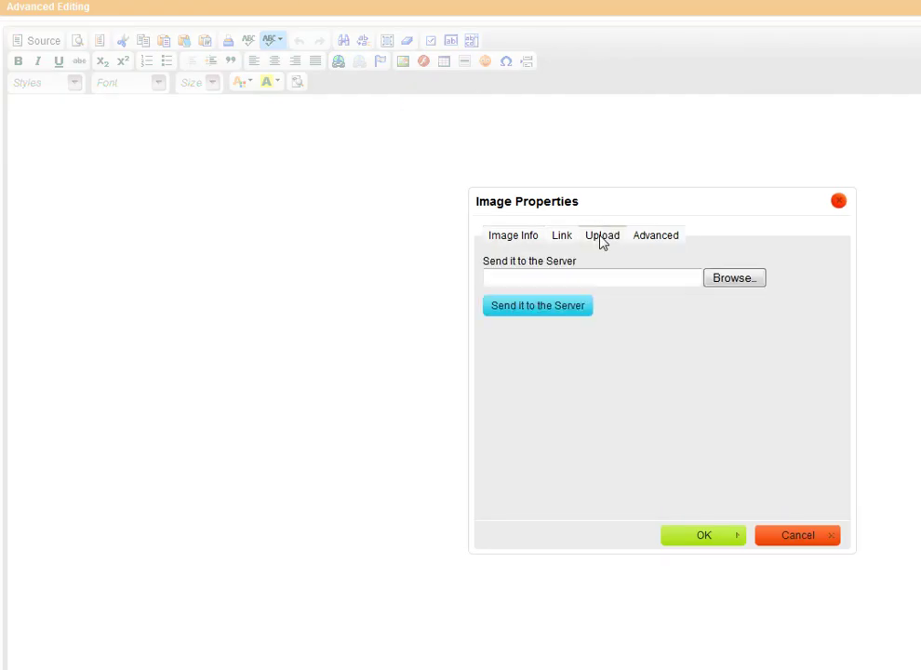
left_click(719, 279)
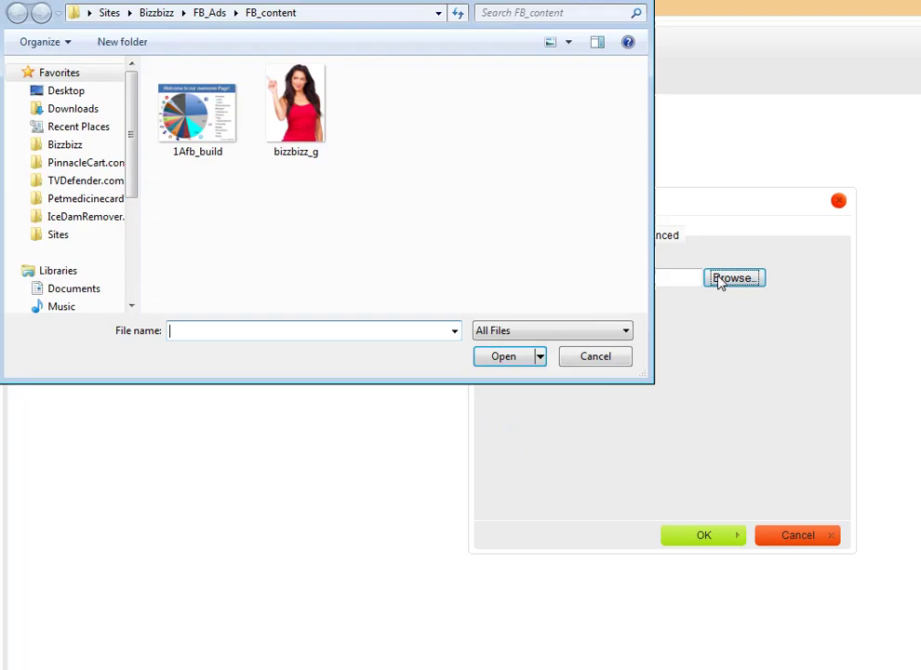
left_click(201, 129)
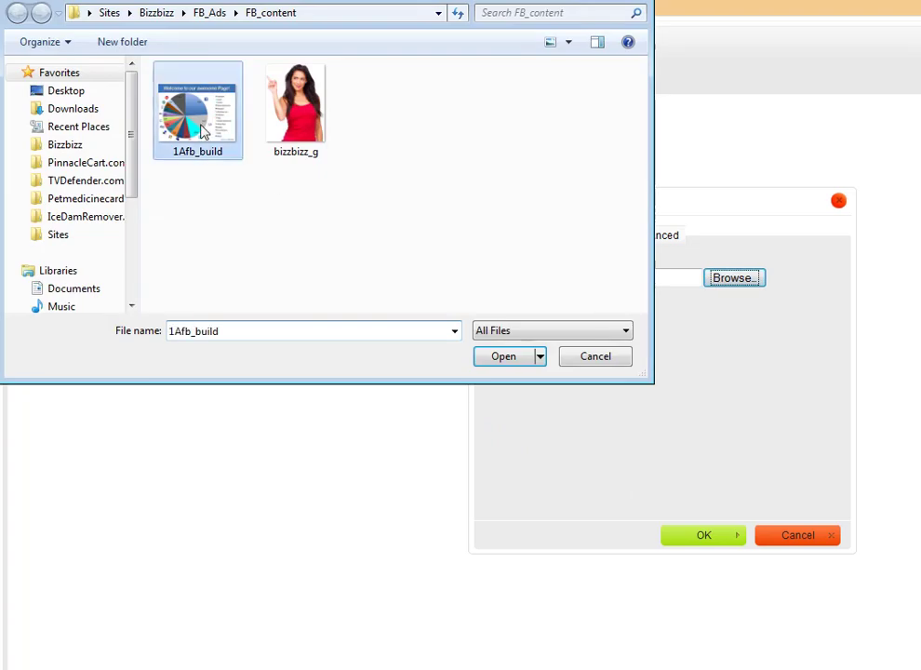
left_click(502, 359)
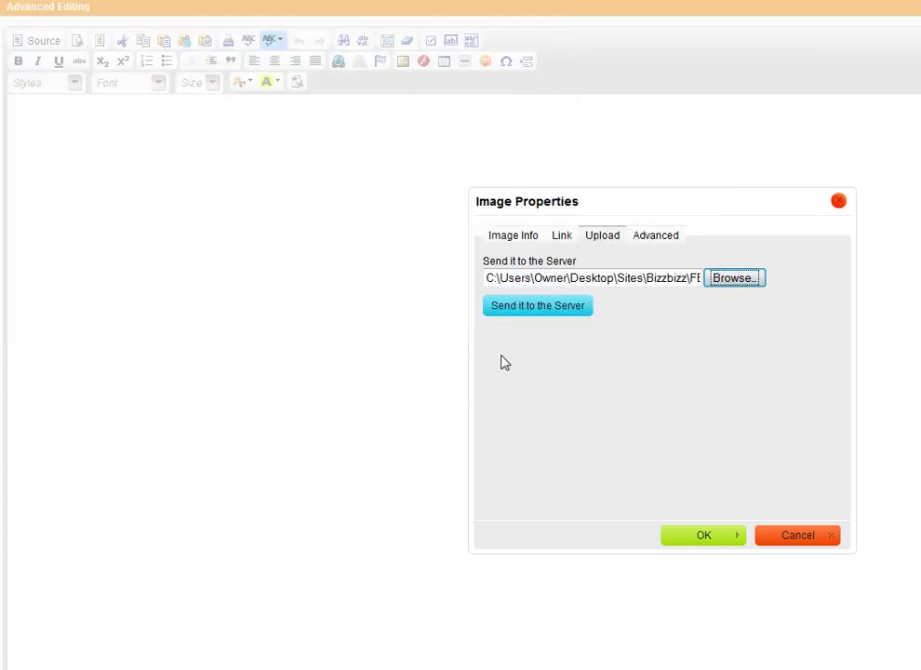
left_click(531, 314)
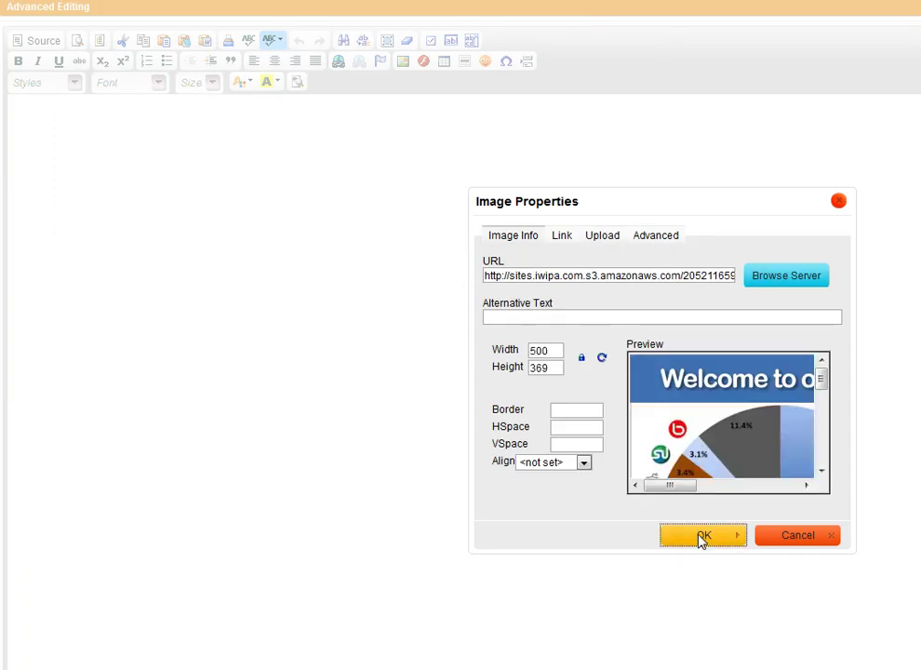
left_click(703, 540)
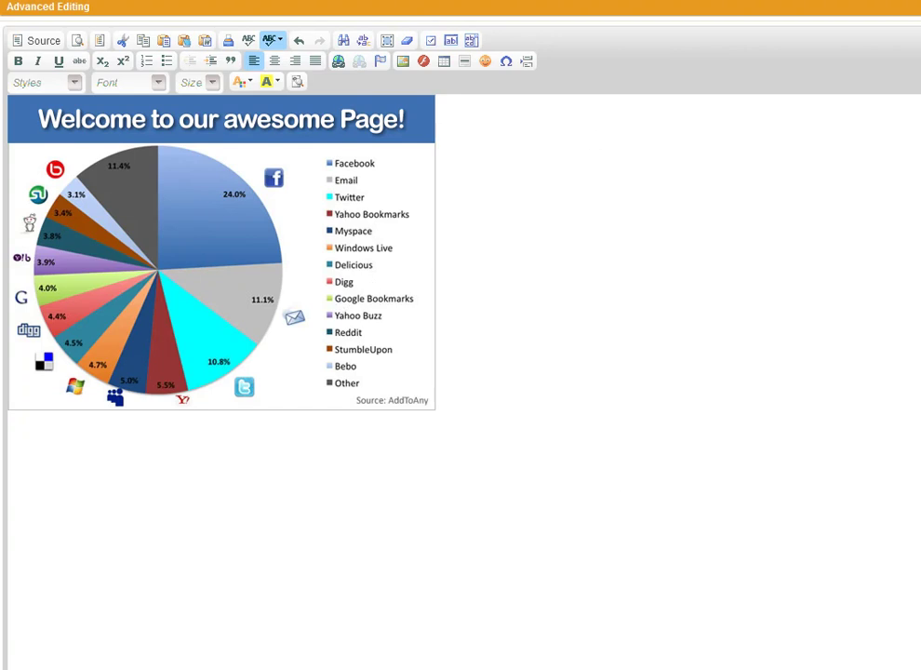
left_click(790, 35)
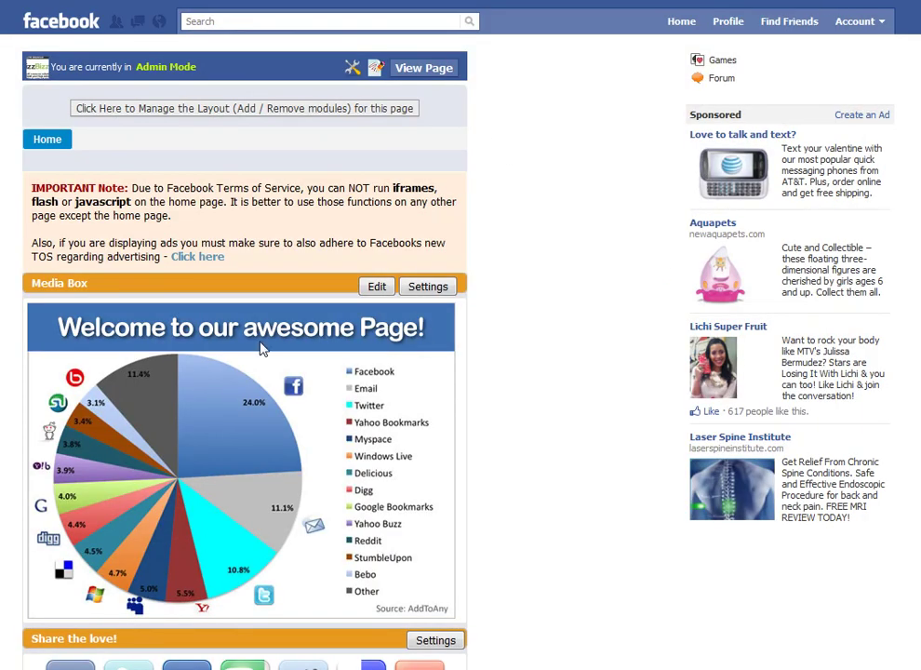
left_click(423, 68)
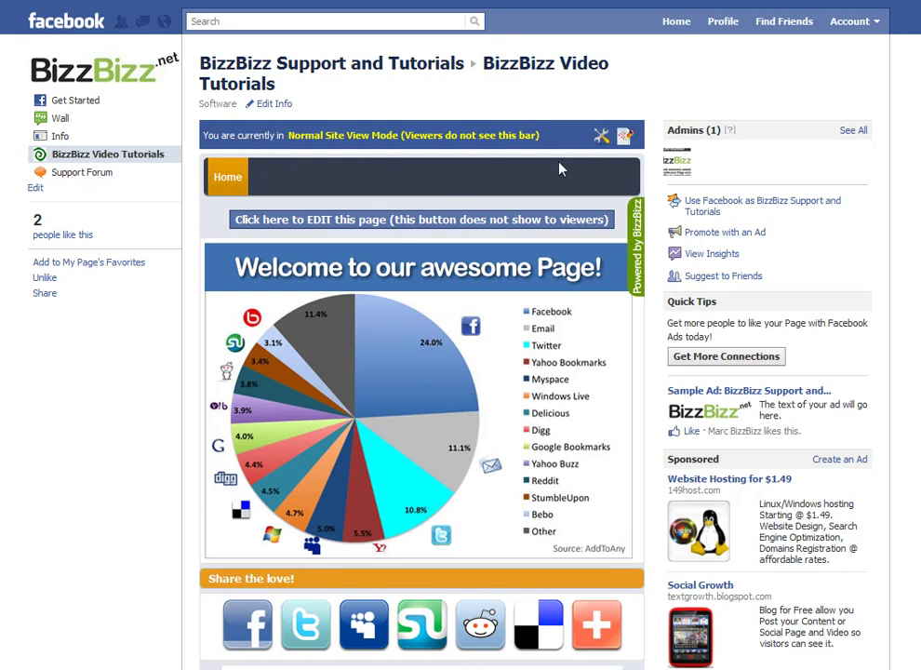
Create a top page named "Contact us" after Home and save its layout with a Media Box module.
left_click(602, 138)
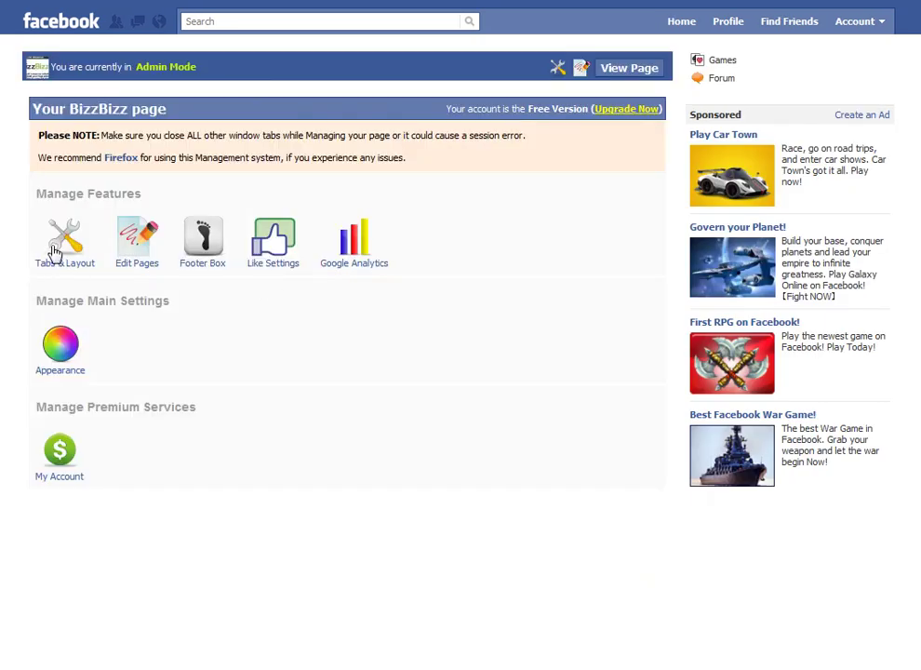
left_click(55, 253)
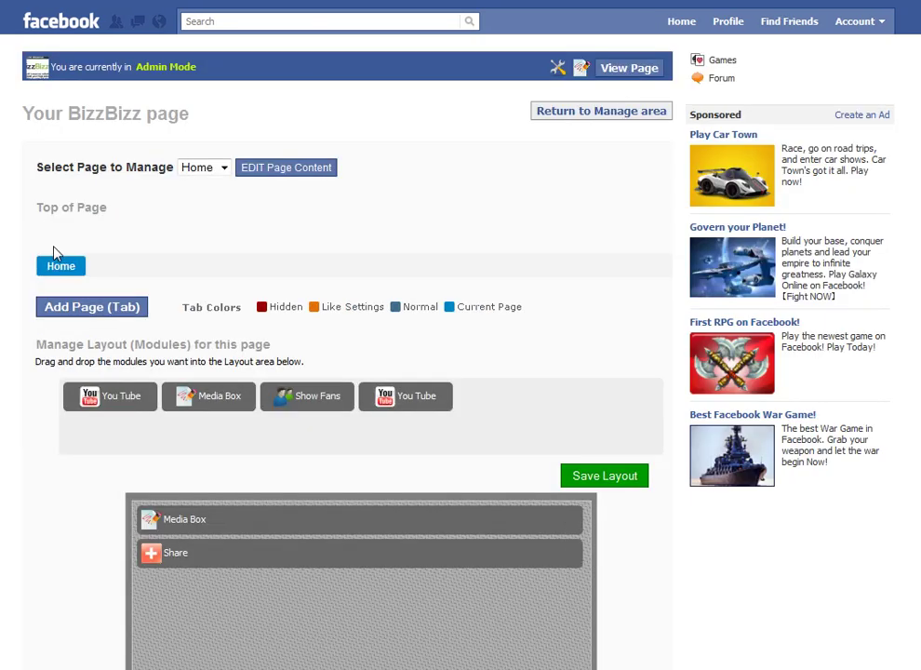
left_click(89, 315)
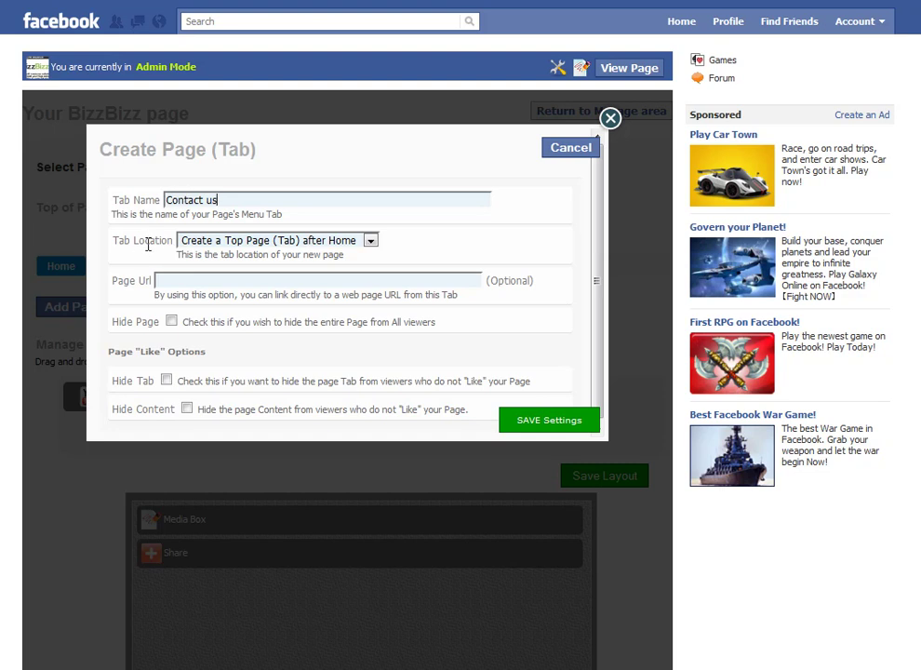
left_click(371, 241)
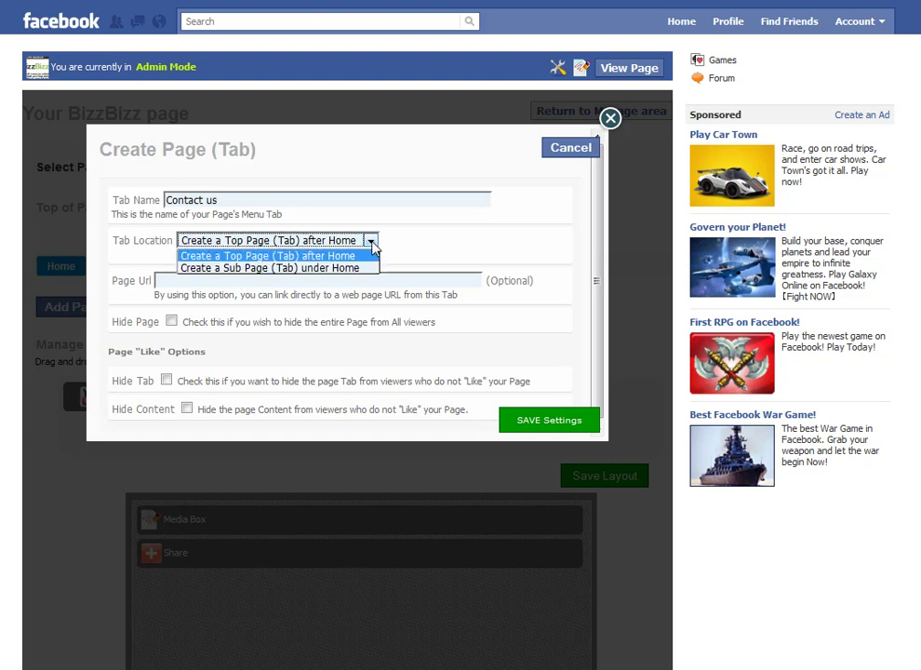
left_click(326, 255)
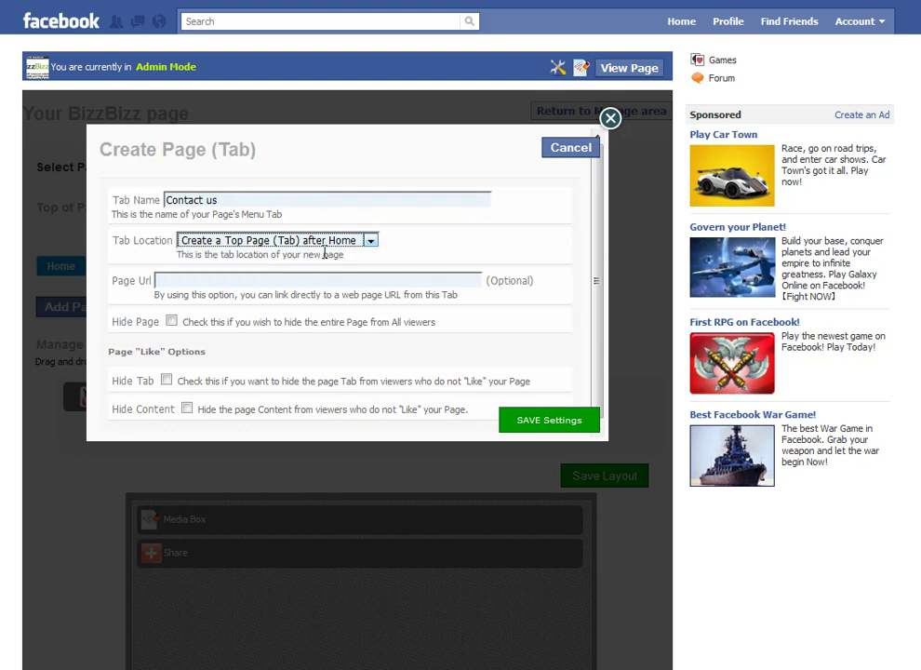
left_click(535, 428)
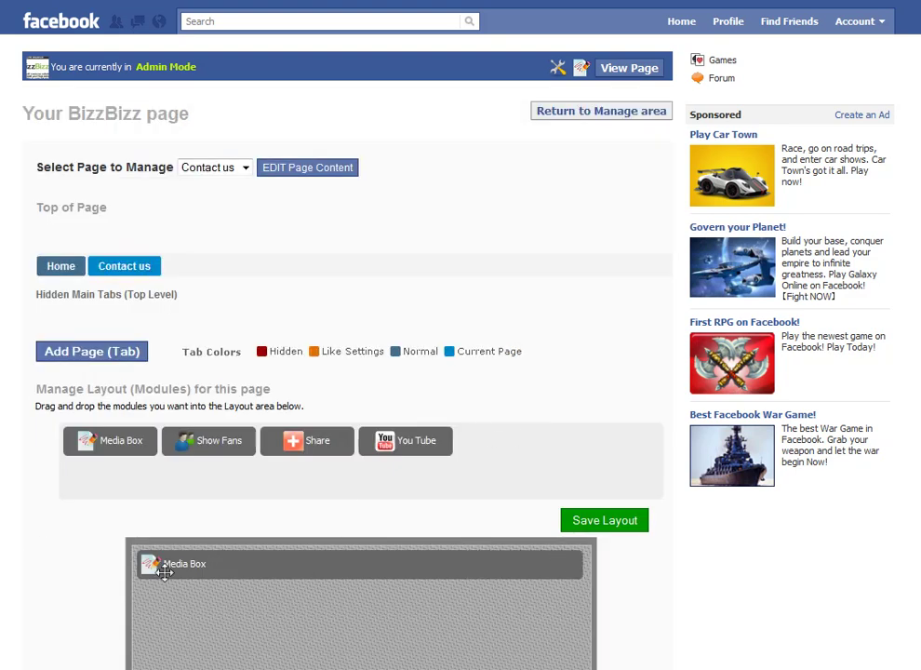
left_click(610, 530)
Create a top page named "About us" after Home and save its layout with a Media Box module.
left_click(88, 354)
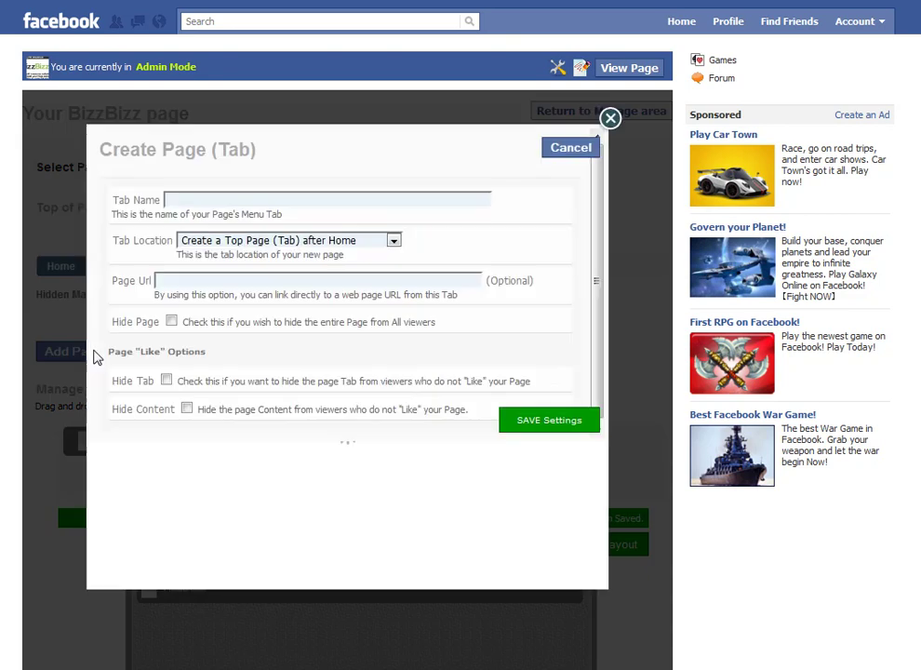
left_click(184, 195)
type("About us")
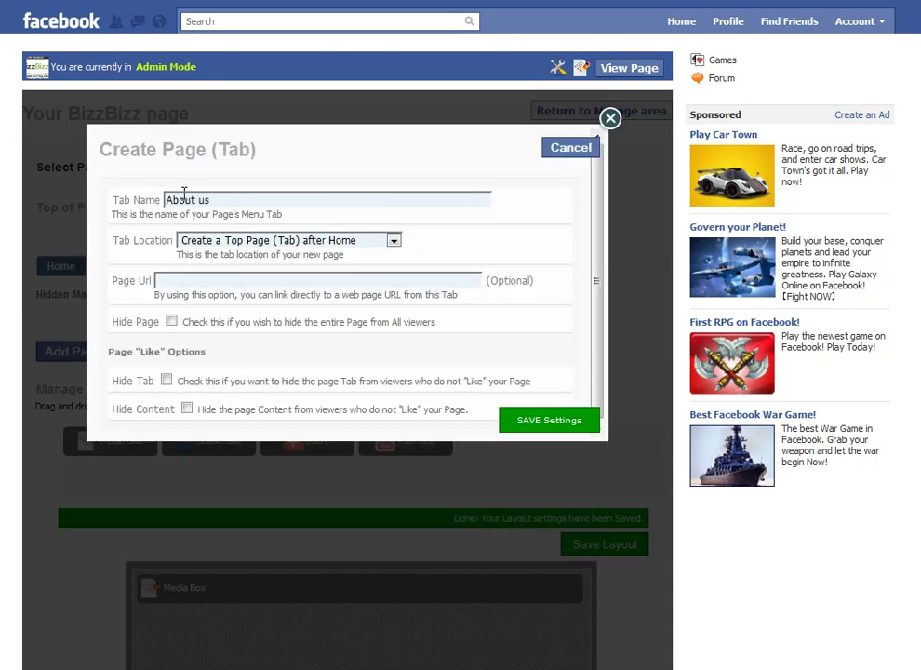
left_click(395, 241)
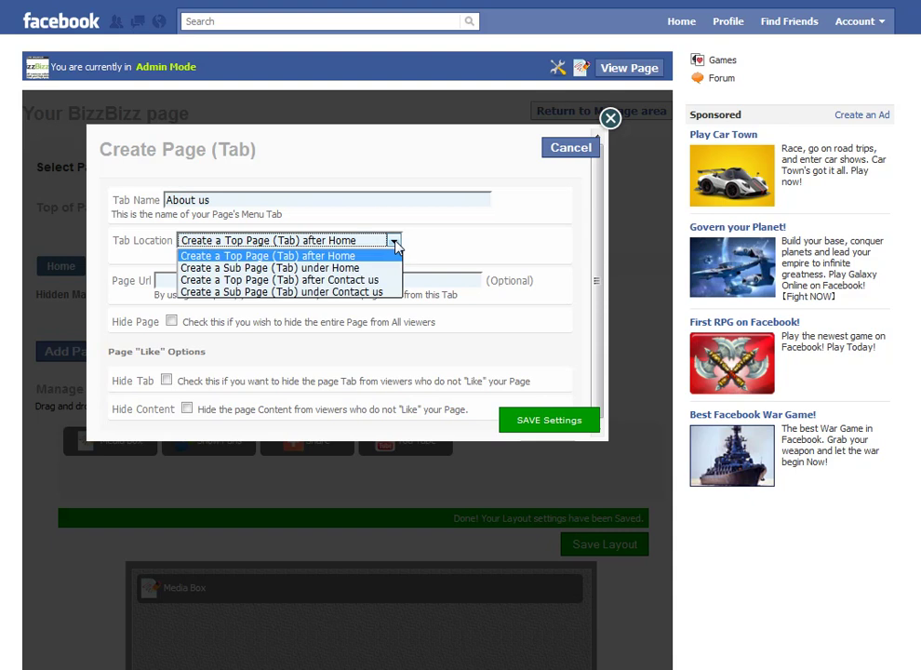
left_click(369, 264)
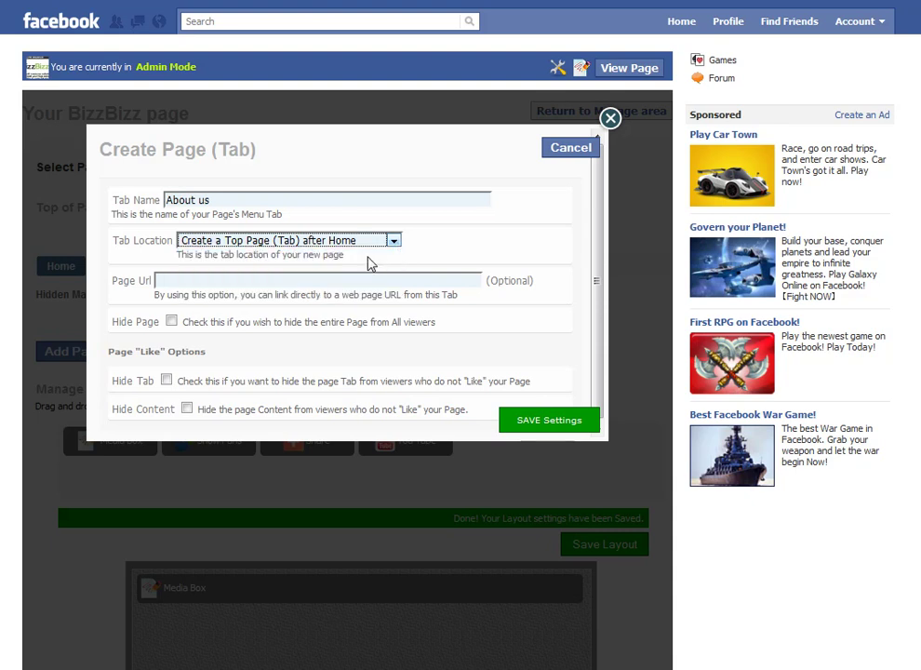
left_click(533, 423)
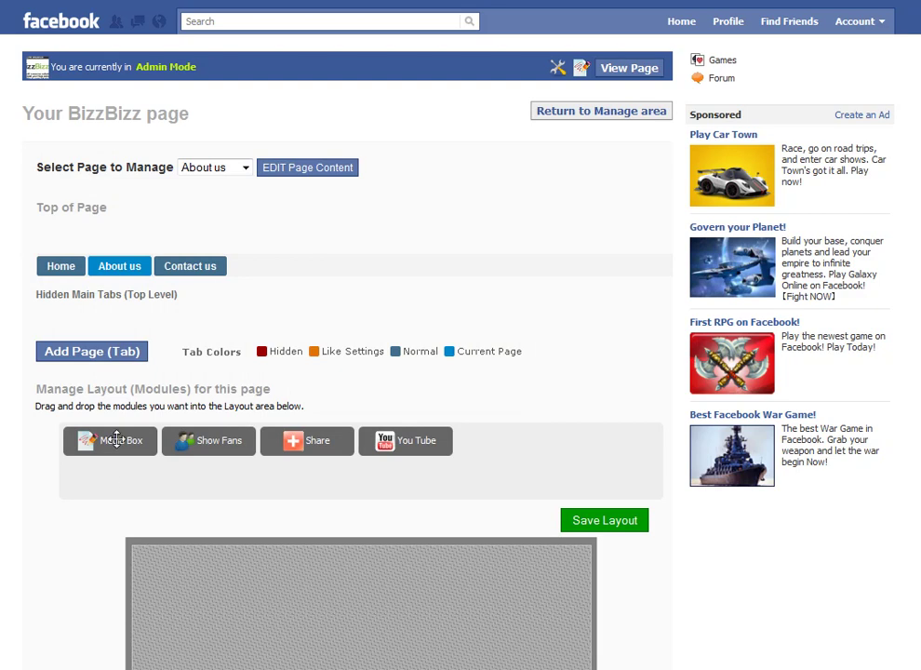
left_click_drag(117, 440, 193, 568)
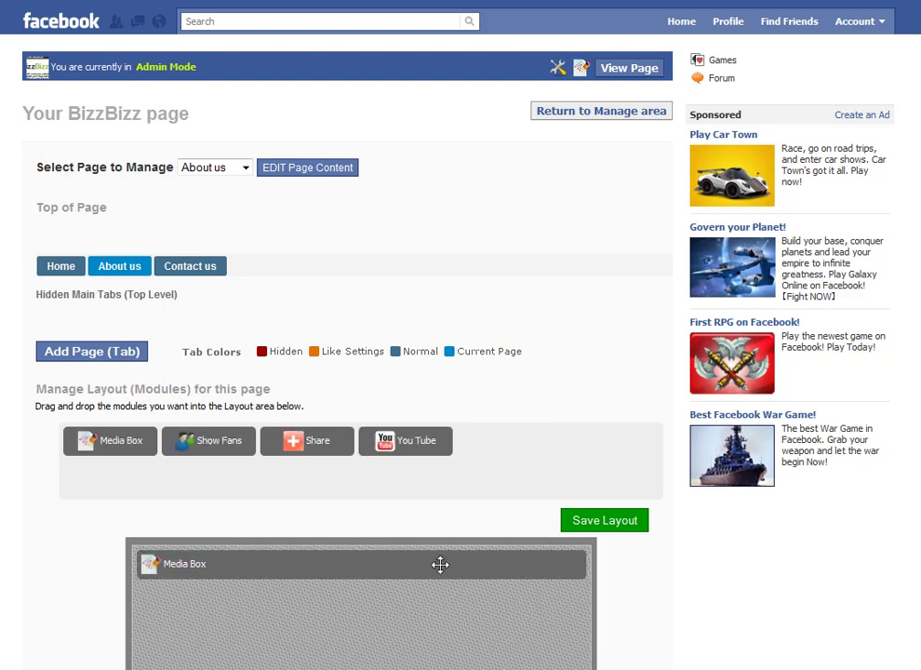
left_click(595, 526)
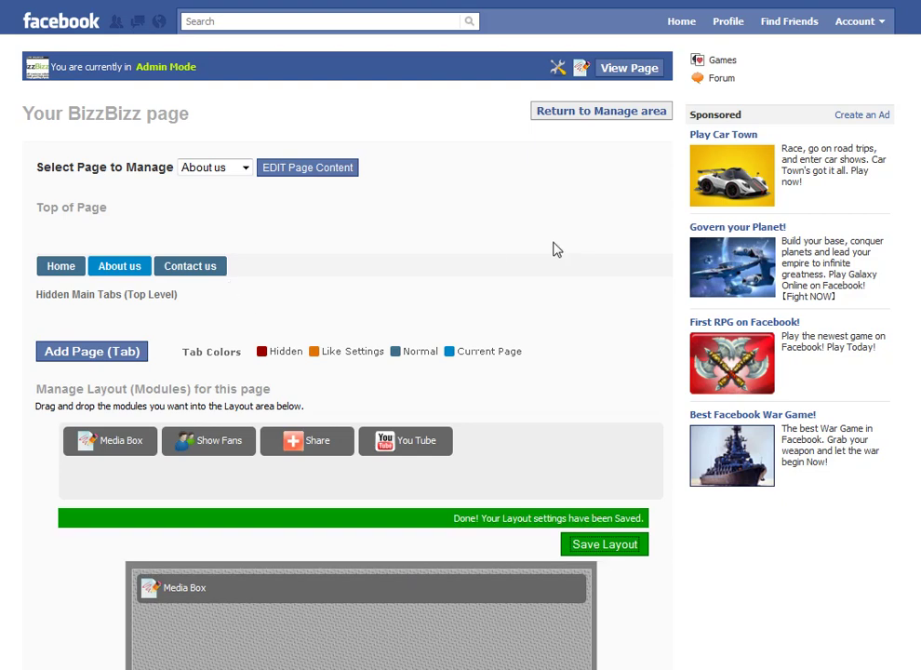
View the site in normal mode and check the new About us and Contact us pages.
left_click(633, 73)
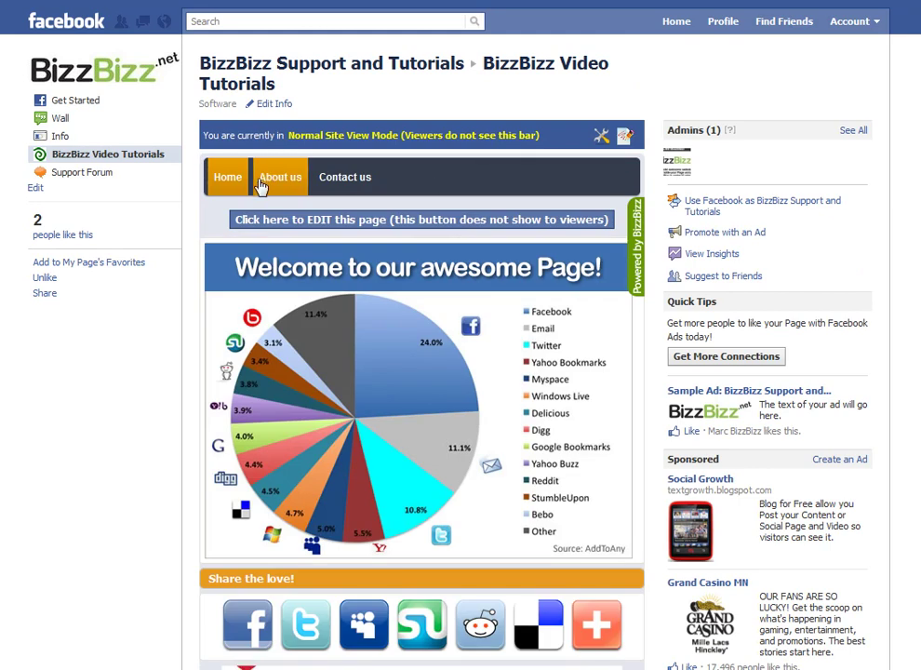
left_click(280, 185)
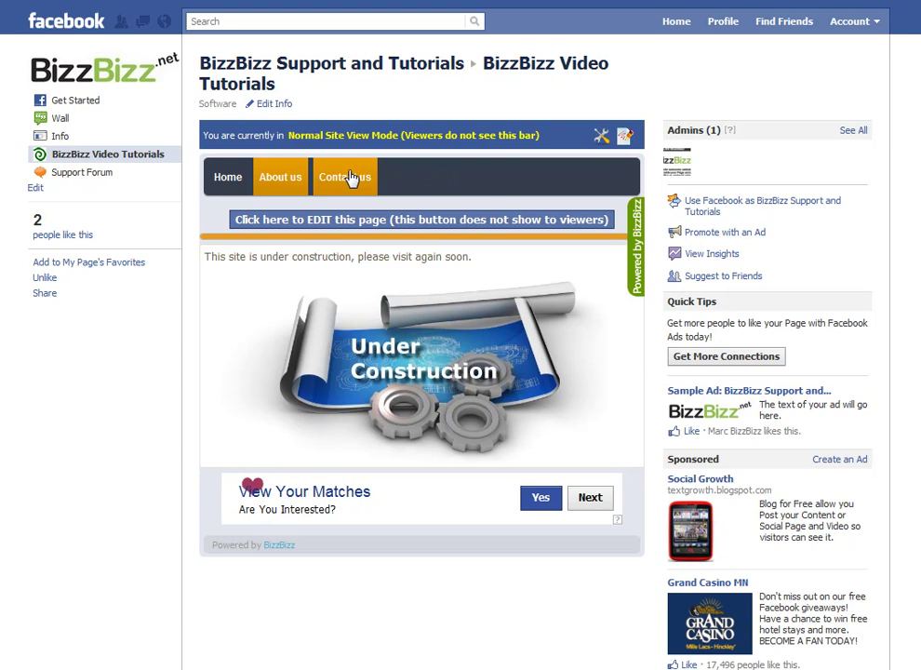
left_click(349, 186)
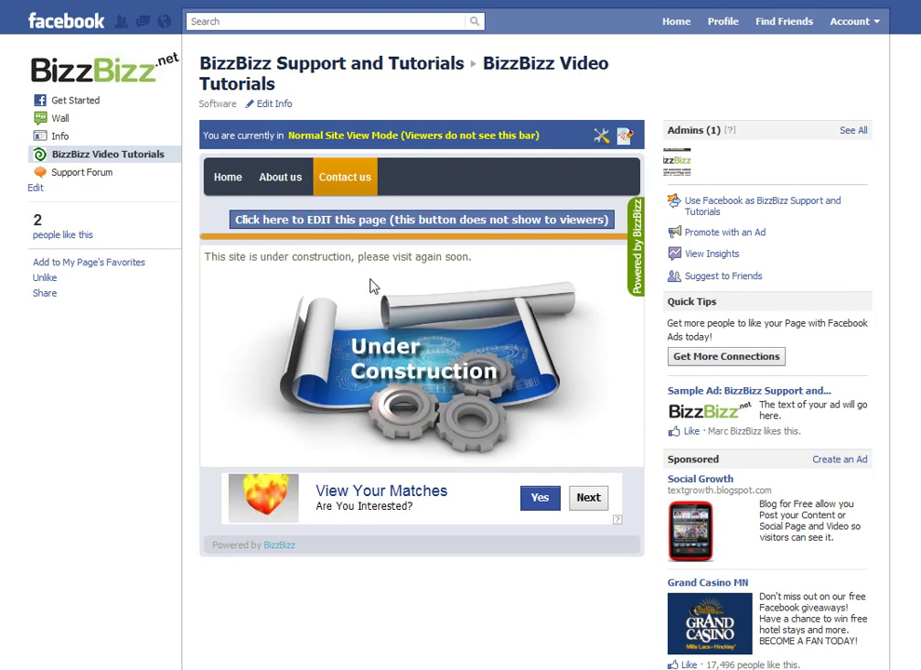
Fill the About us page's Media Box with the lorem ipsum text, split into three paragraphs separated by blank lines.
left_click(276, 184)
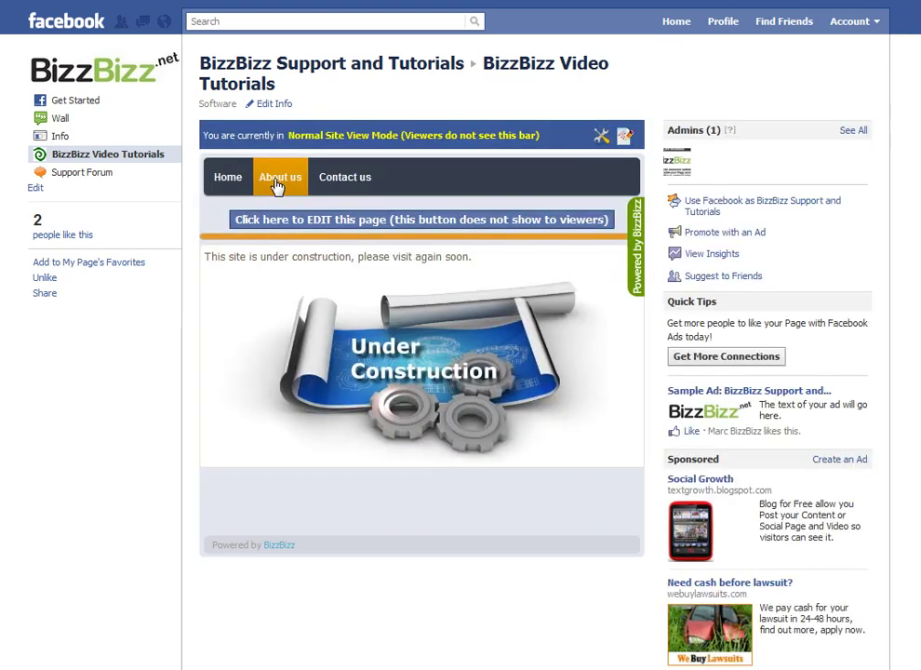
left_click(329, 223)
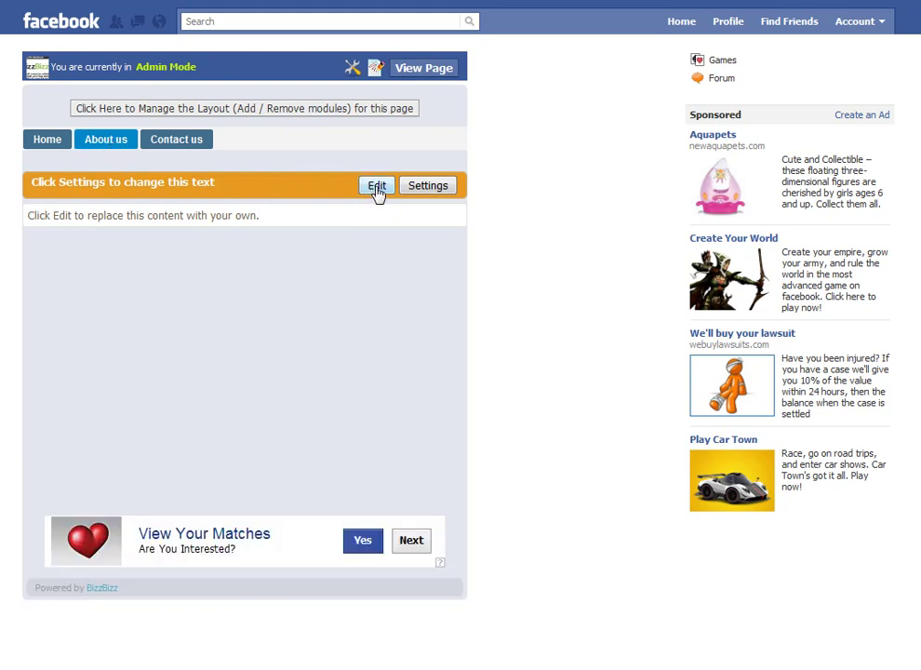
left_click(377, 186)
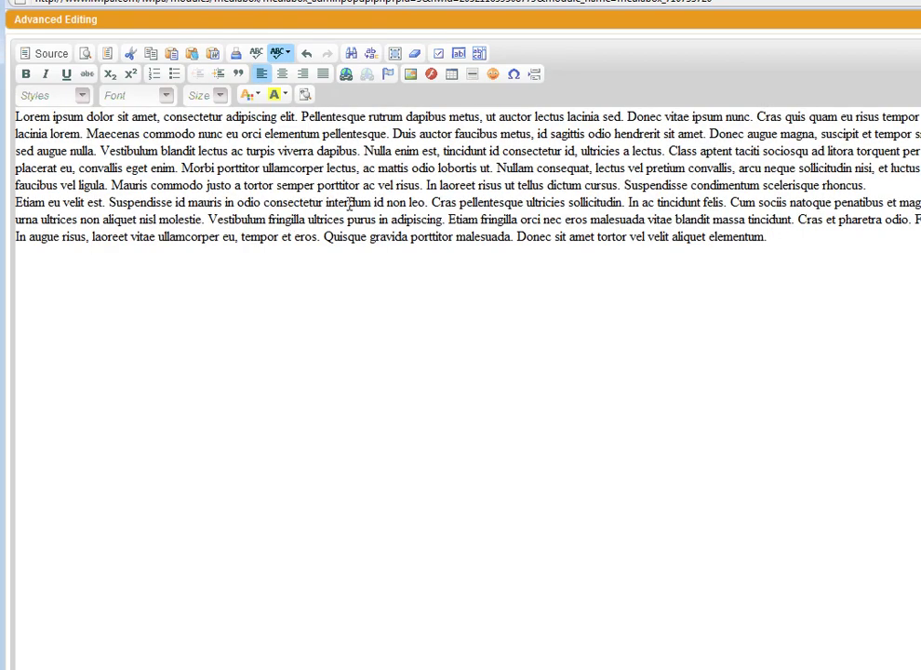
left_click(870, 191)
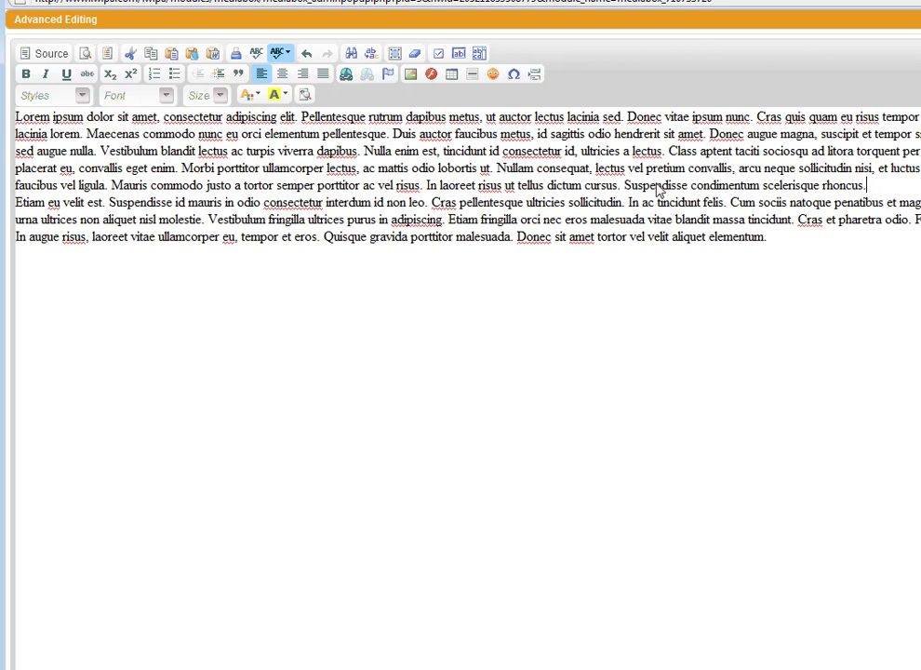
key("Return")
key("Return")
left_click(363, 151)
key("Return")
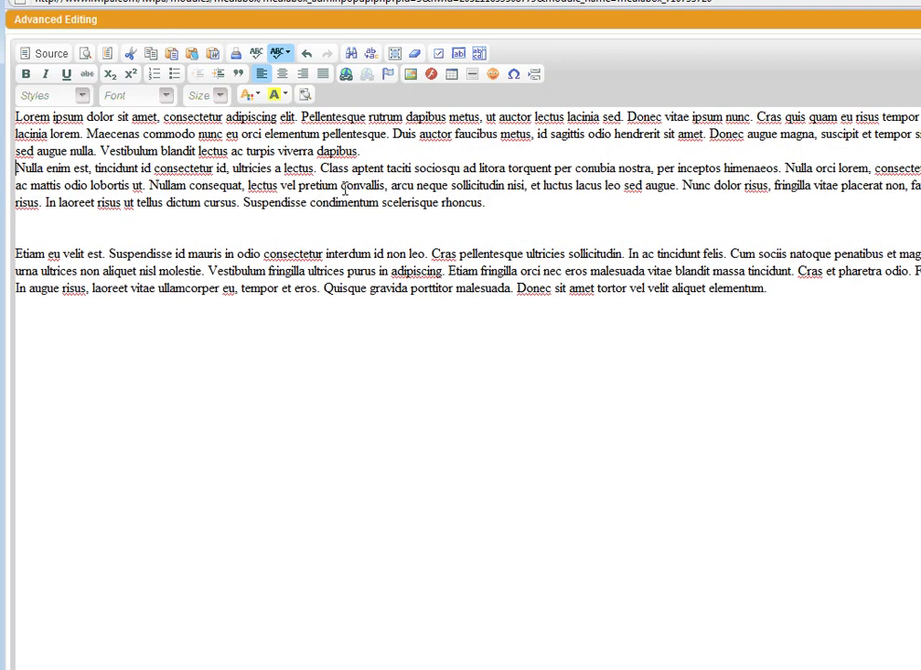
key("Return")
left_click(184, 255)
key("BackSpace")
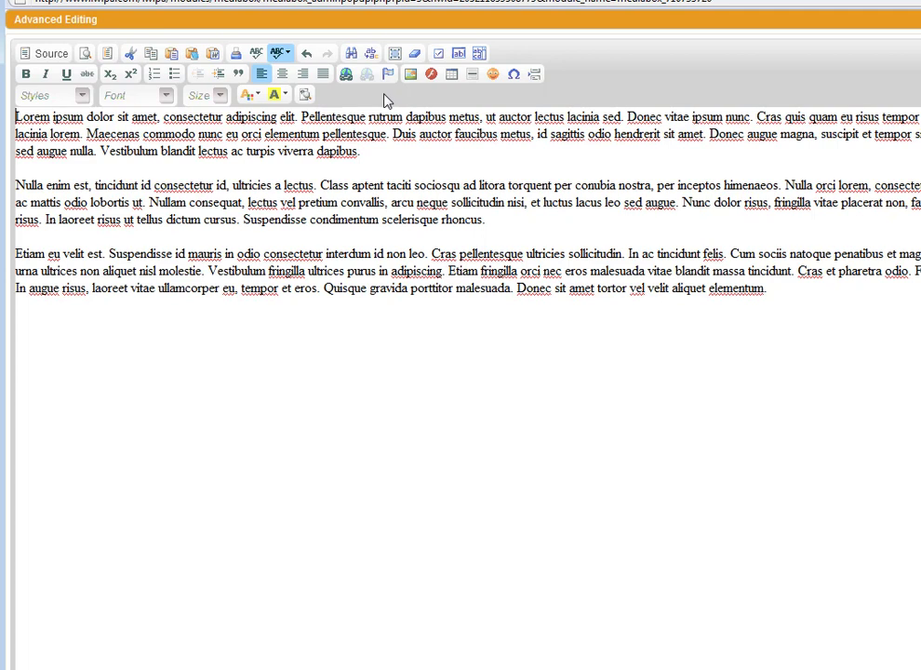
Upload the bizzbizz_g image from the FB_content folder to the server for insertion before the About us text.
left_click(410, 74)
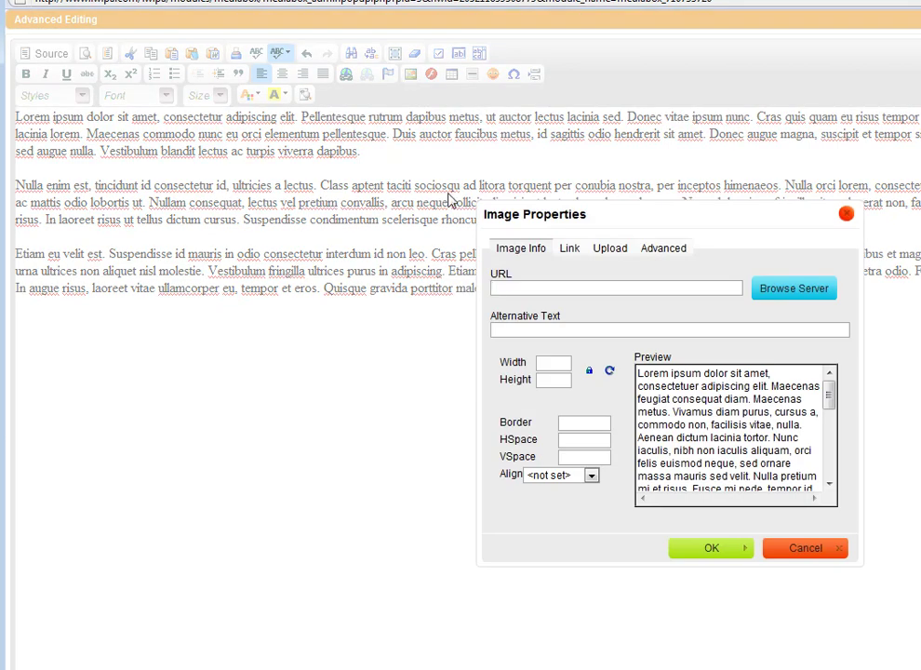
left_click(609, 248)
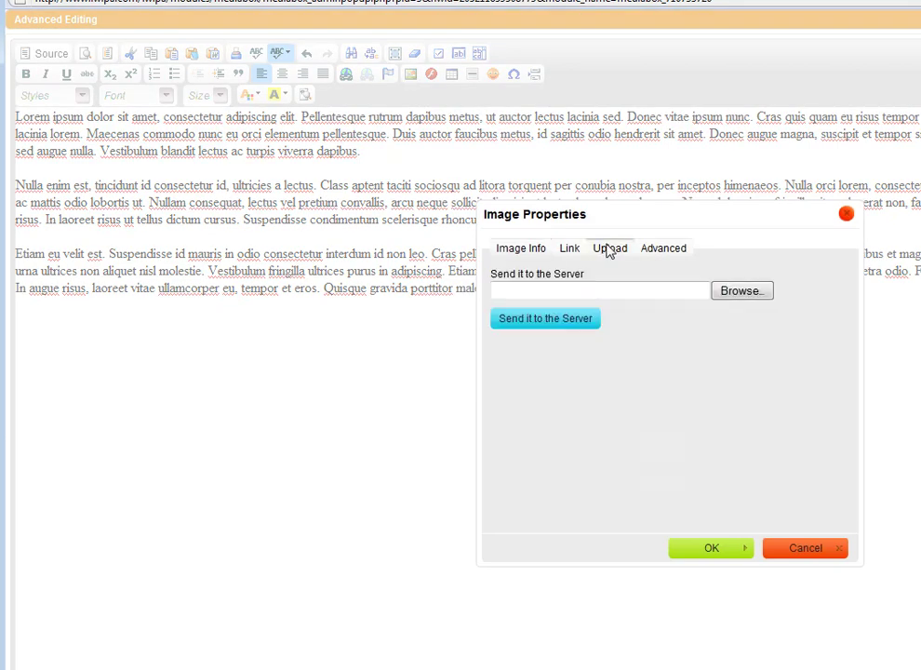
left_click(742, 292)
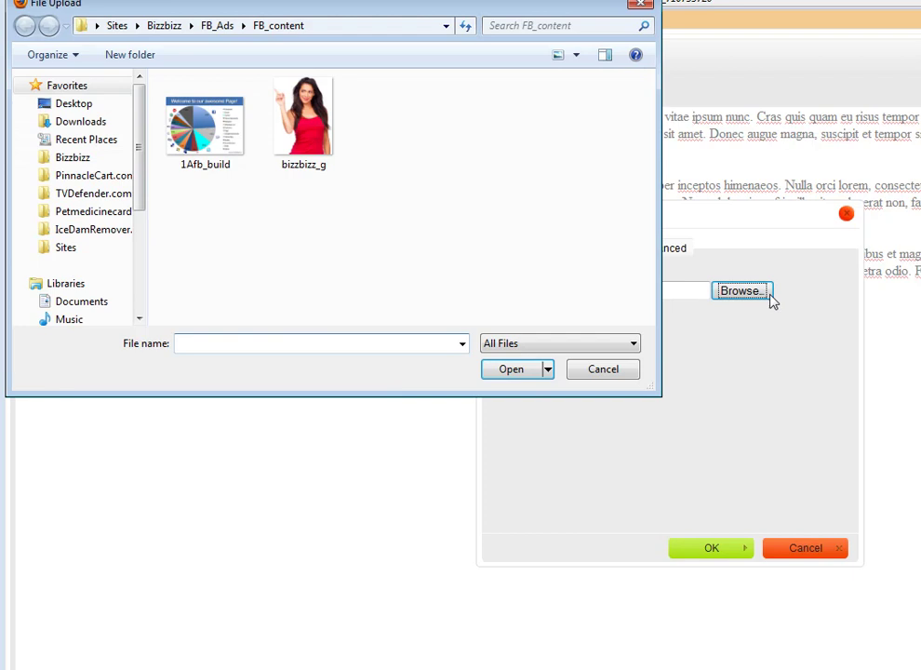
left_click(302, 121)
left_click(511, 369)
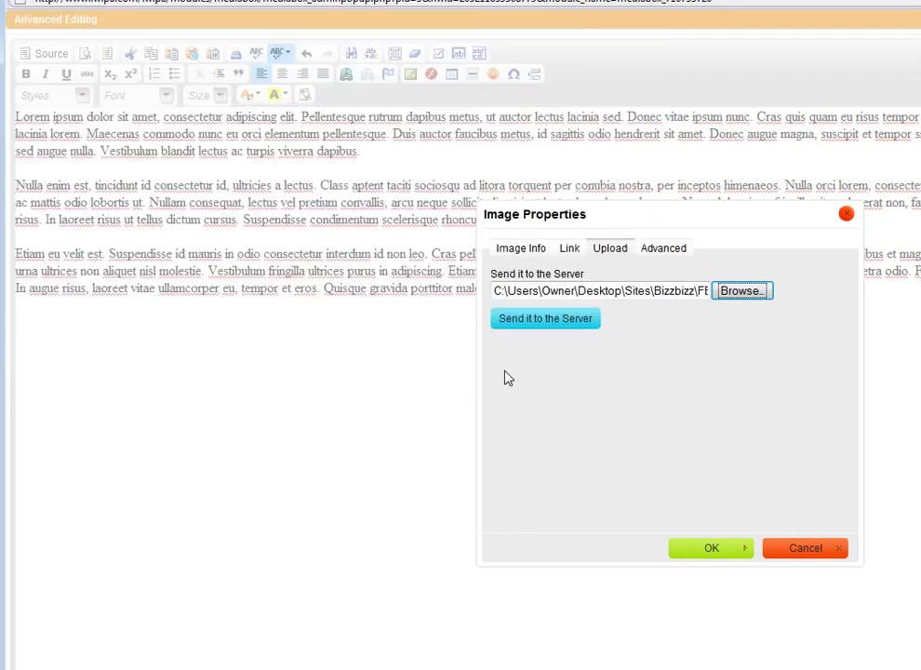
left_click(549, 319)
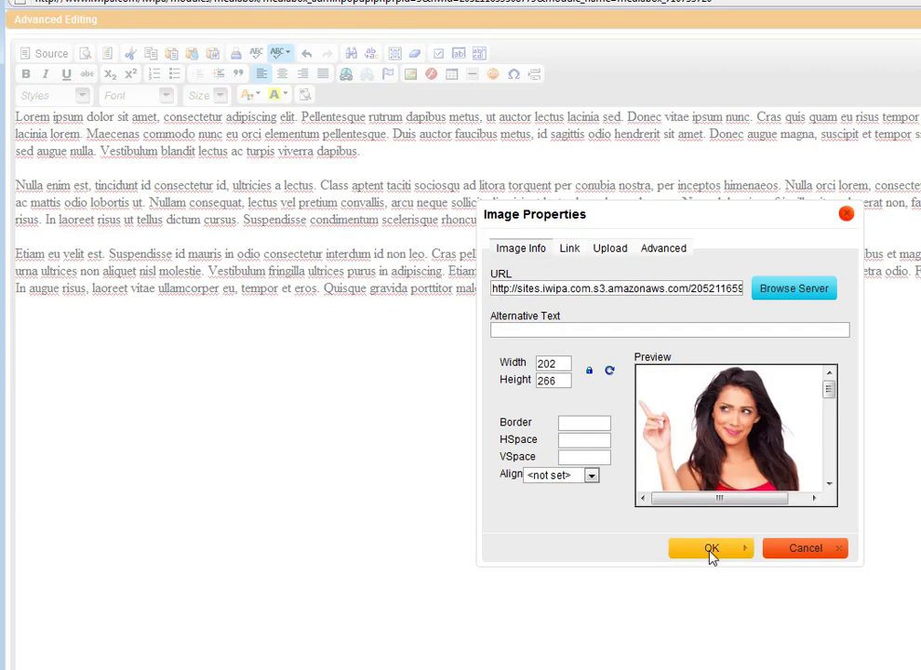
Insert the image aligned Right with HSpace 10 and VSpace 10, and save the About us content.
left_click(592, 476)
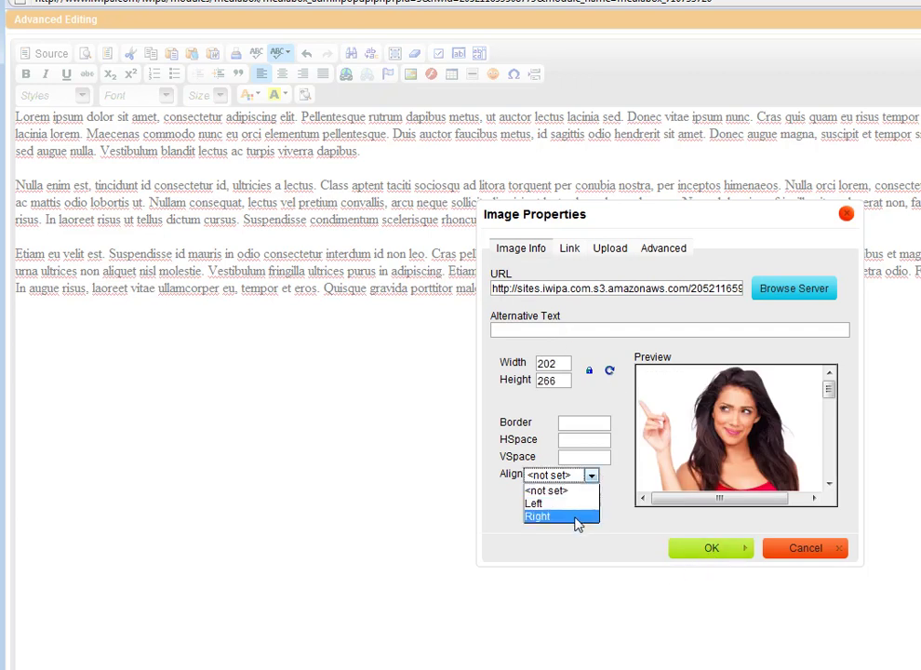
left_click(577, 517)
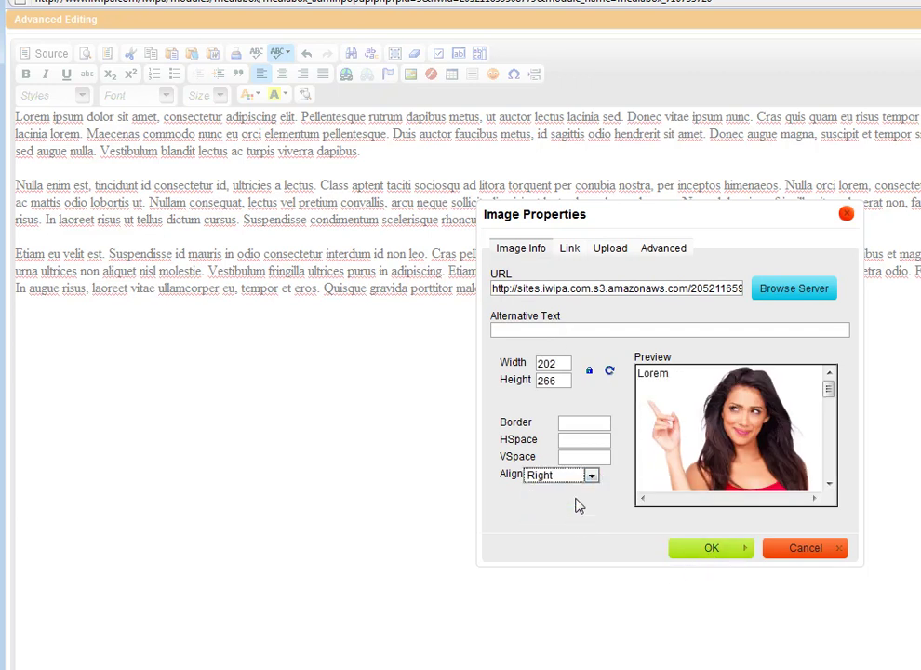
left_click(588, 445)
type("10")
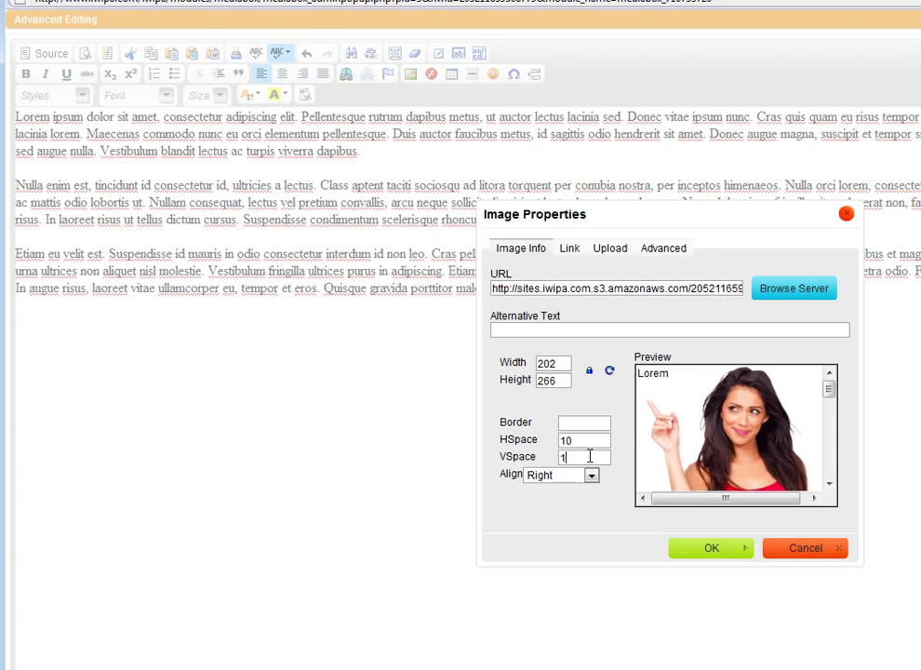
type("0")
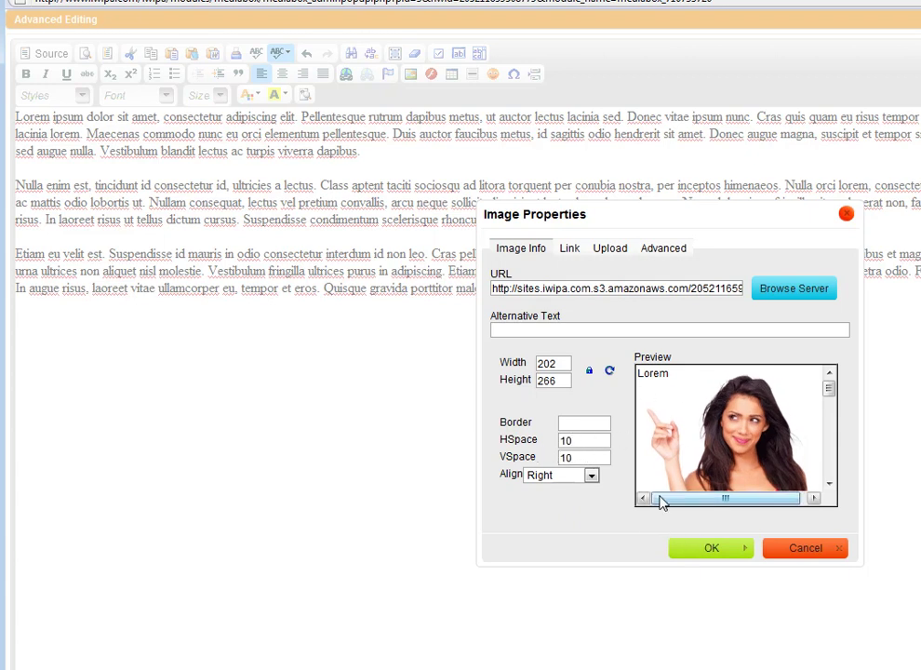
left_click(710, 554)
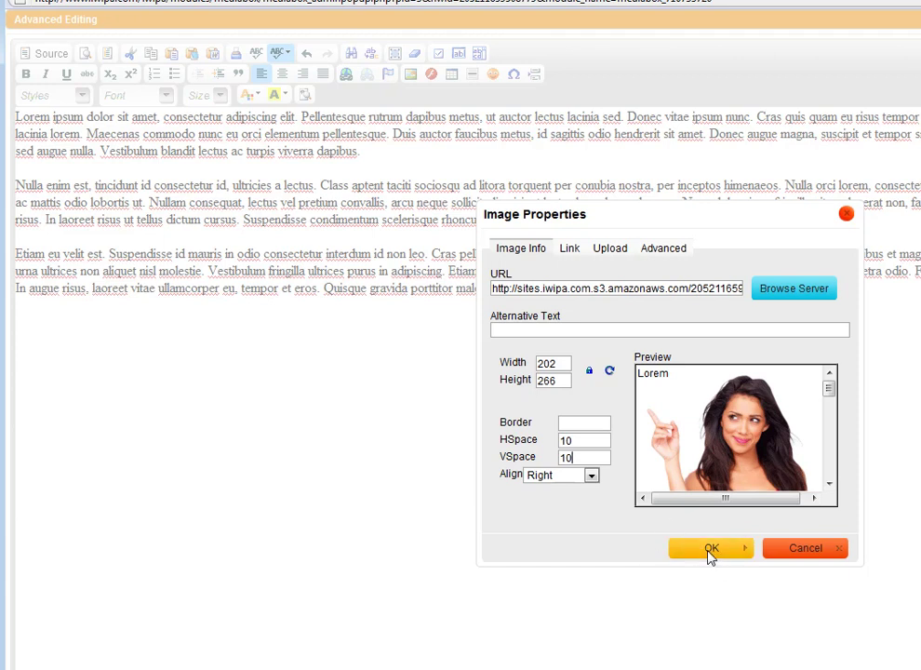
left_click(707, 551)
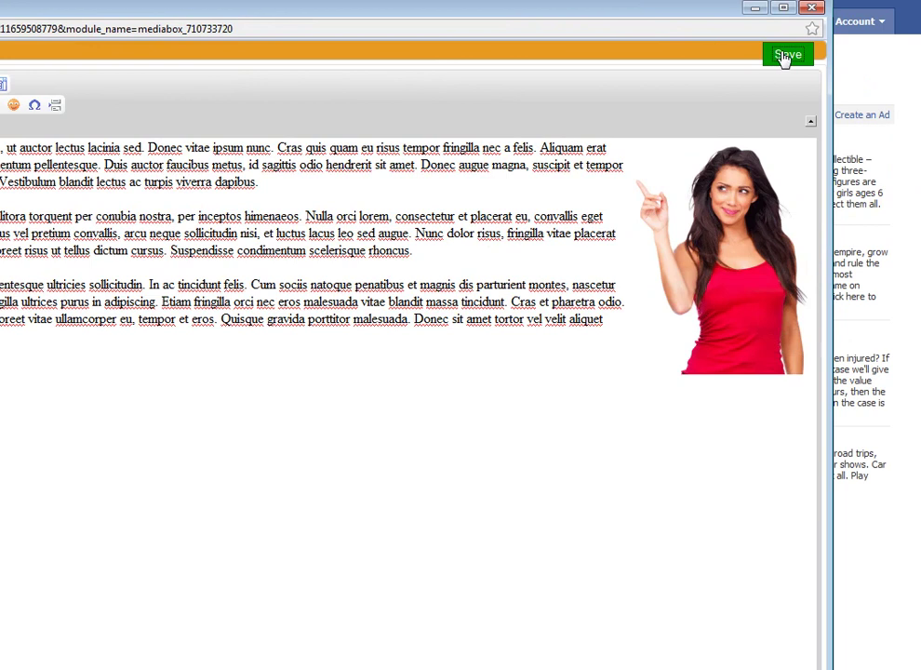
left_click(785, 55)
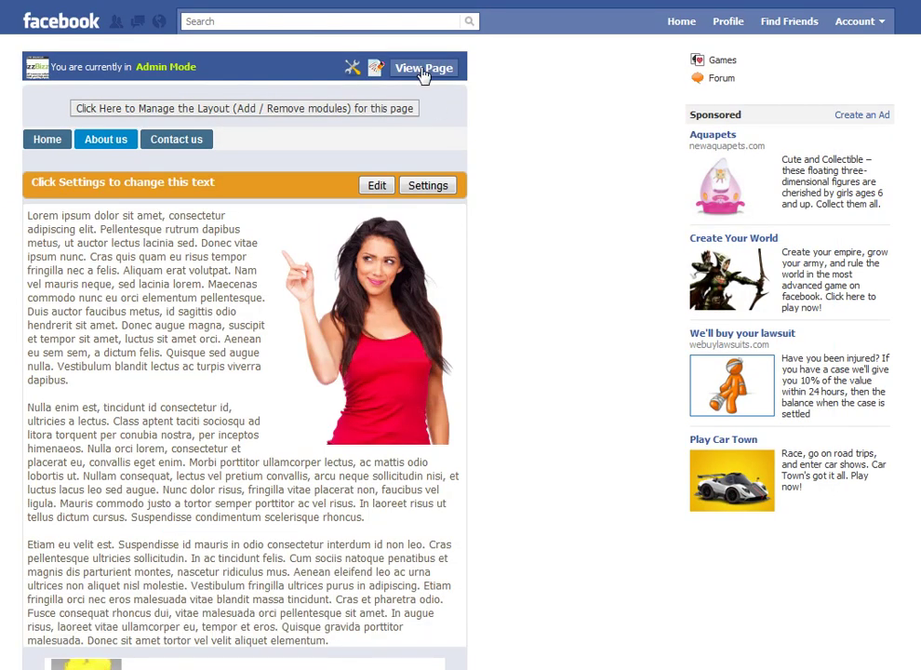
View the site in normal mode and check the About us and Contact us content.
left_click(423, 71)
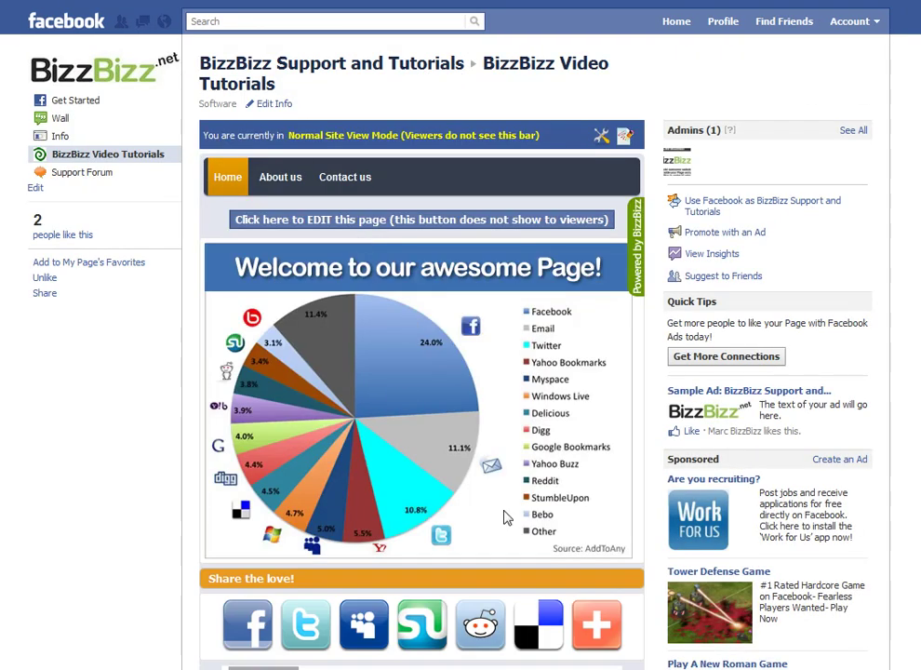
left_click(286, 179)
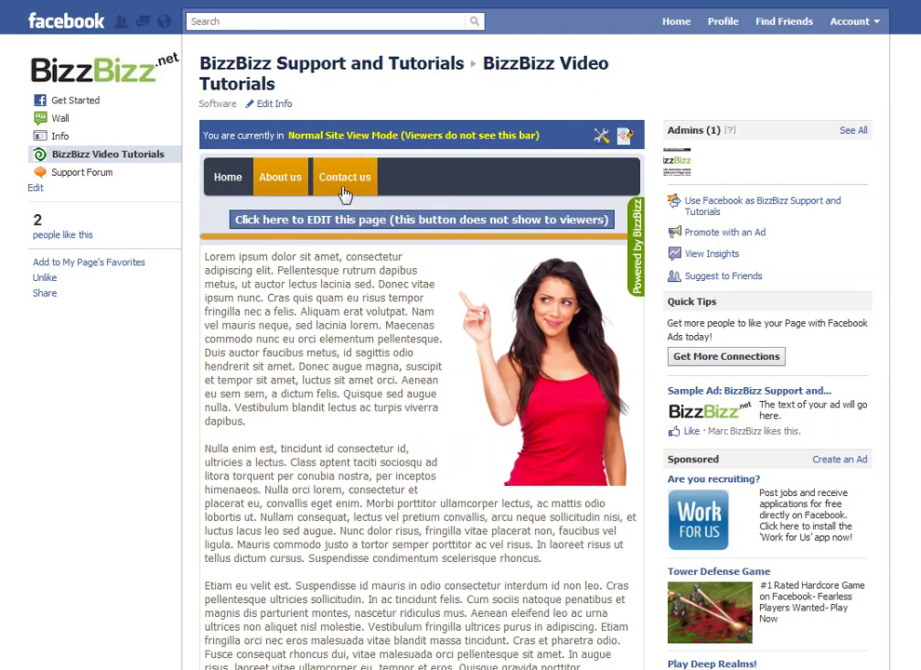
left_click(344, 193)
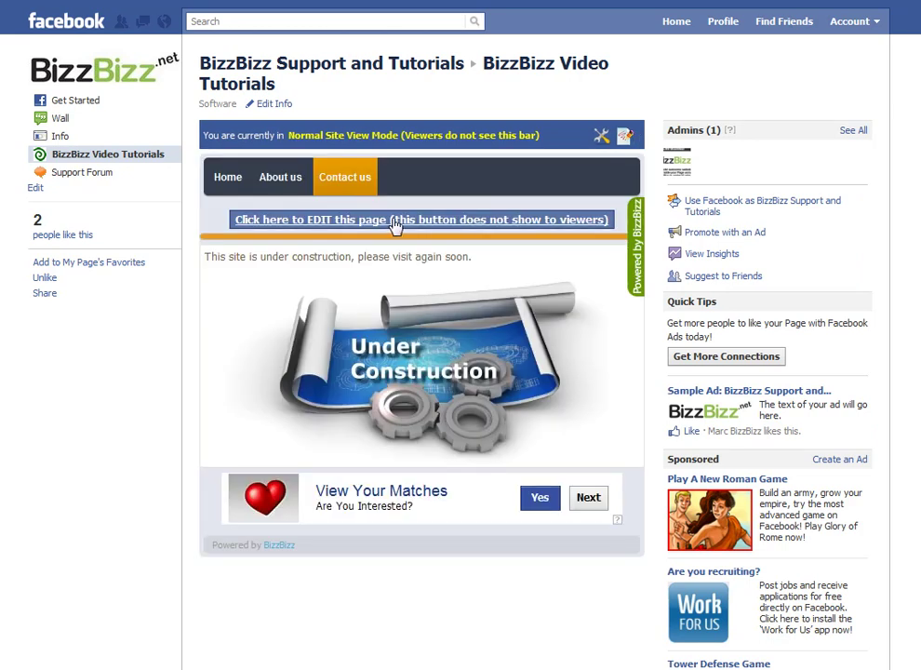
Replace the Contact us Media Box's HTML source with the Wufoo form's iframe embed code and save it.
left_click(394, 223)
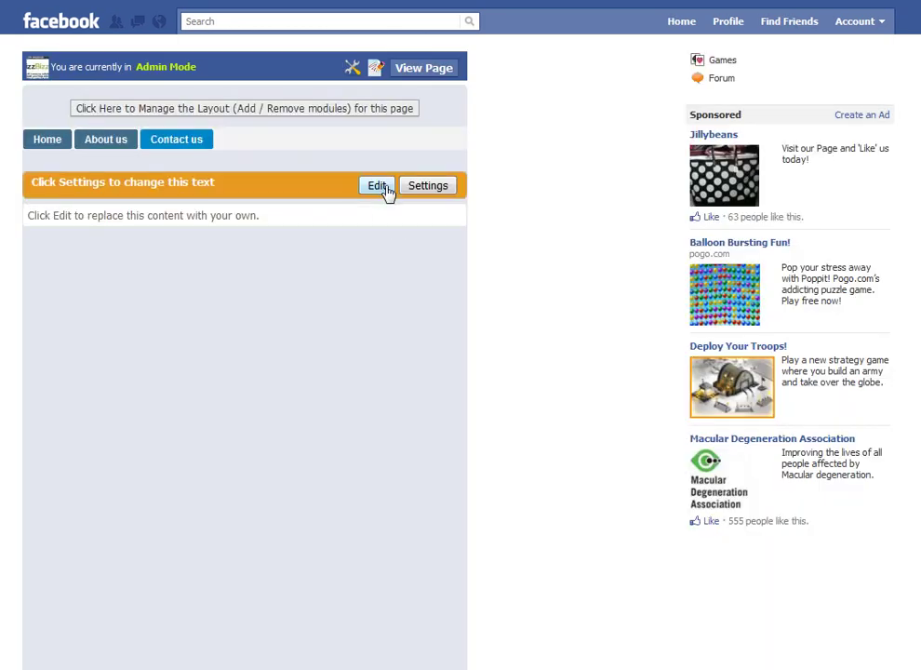
left_click(382, 189)
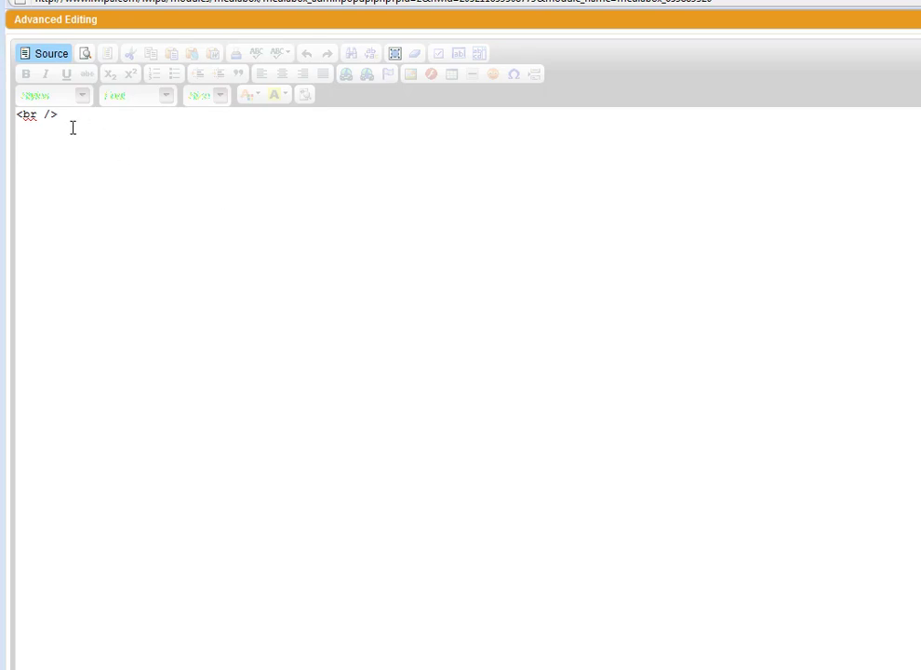
key("ctrl+a")
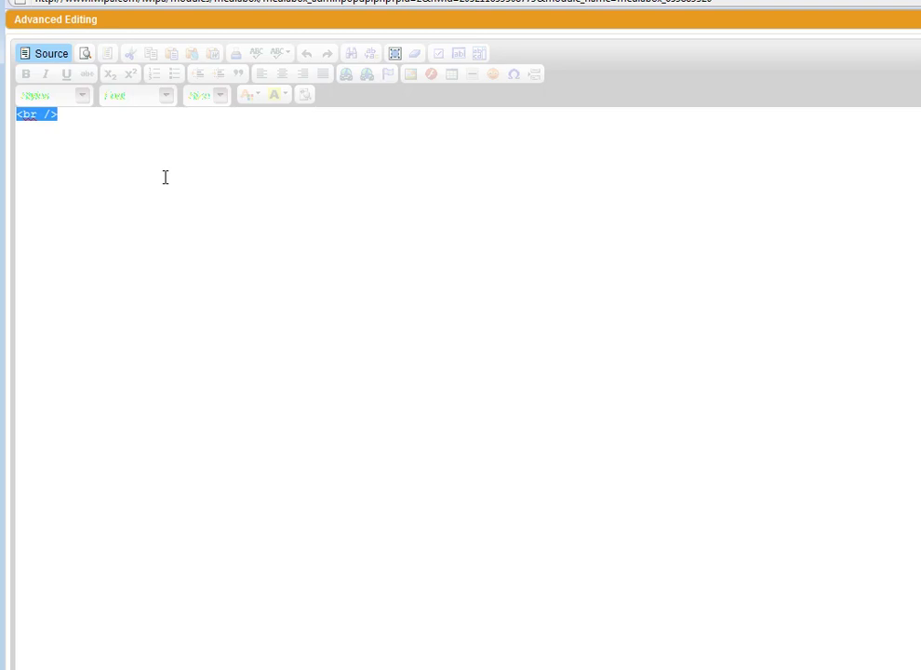
key("Delete")
key("ctrl+v")
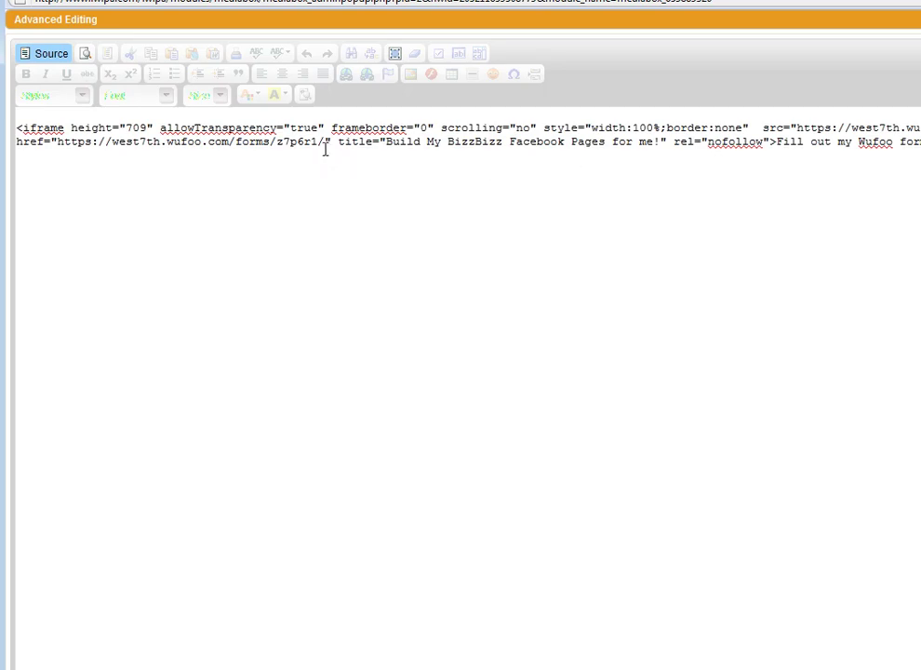
left_click_drag(656, 131, 633, 130)
left_click(633, 127)
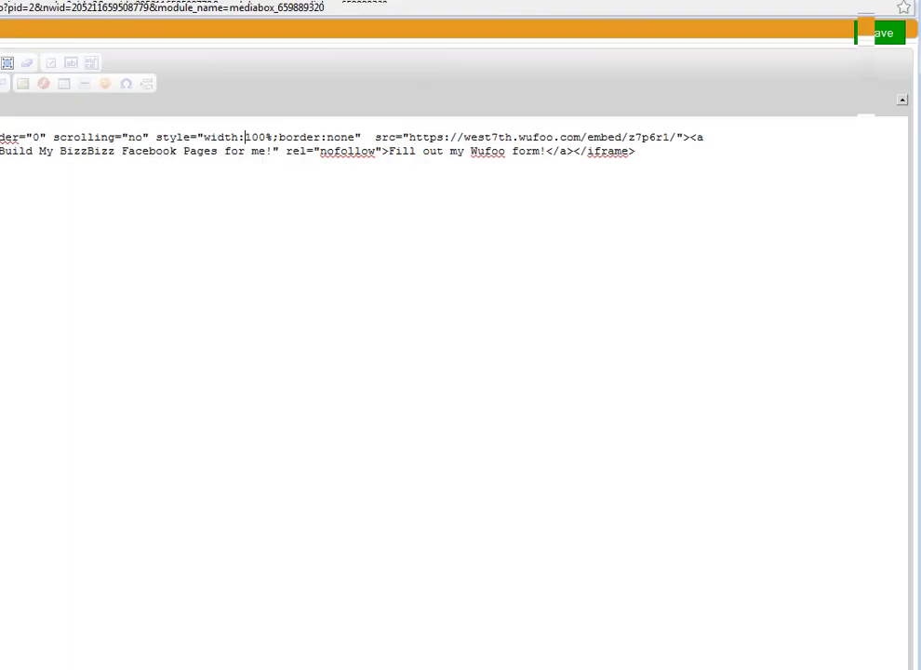
left_click(920, 24)
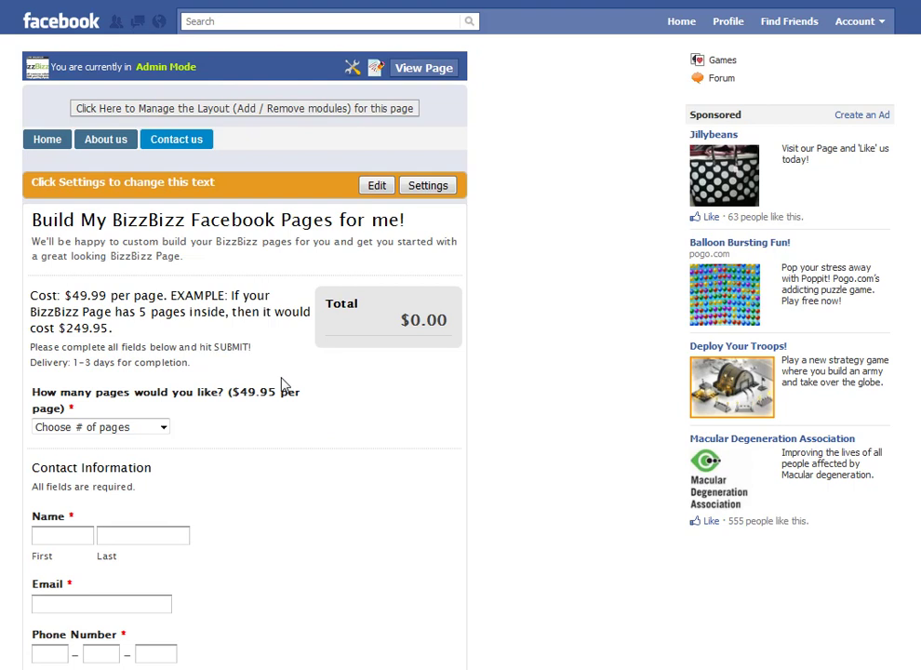
View the embedded form on the Contact us page in normal site view.
left_click(437, 75)
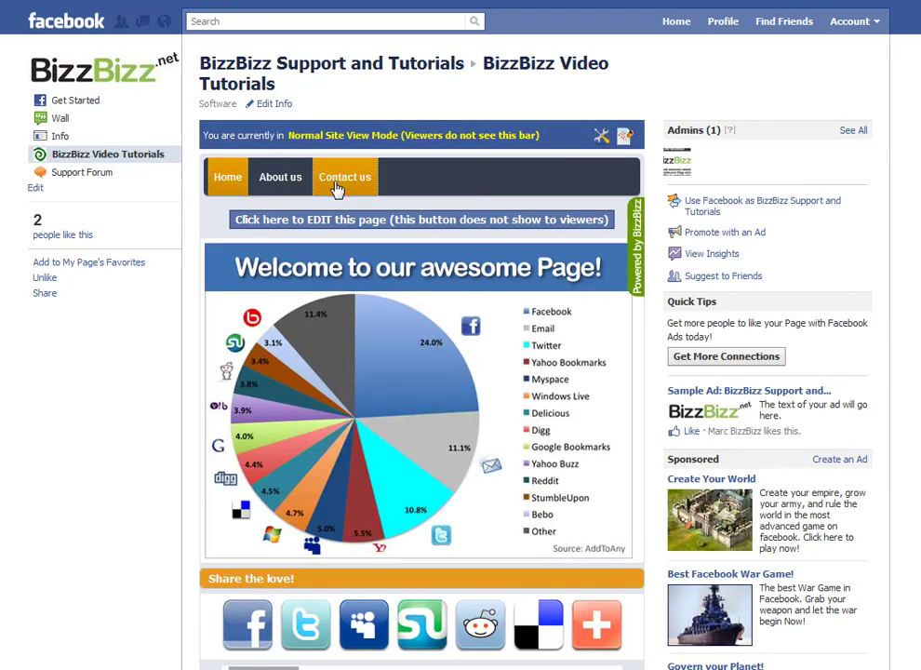
left_click(341, 186)
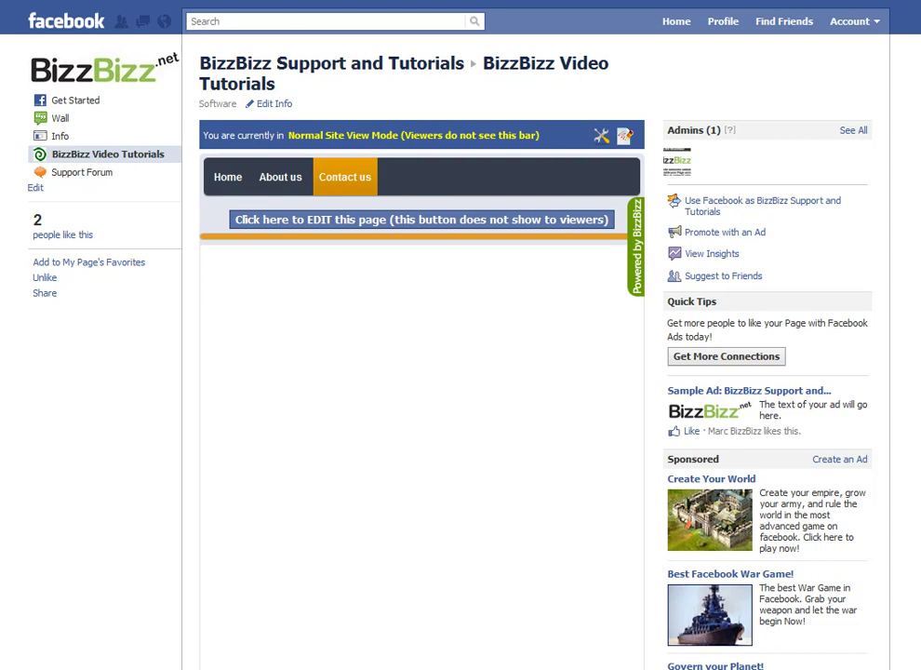
scroll(446, 372, "down", 3)
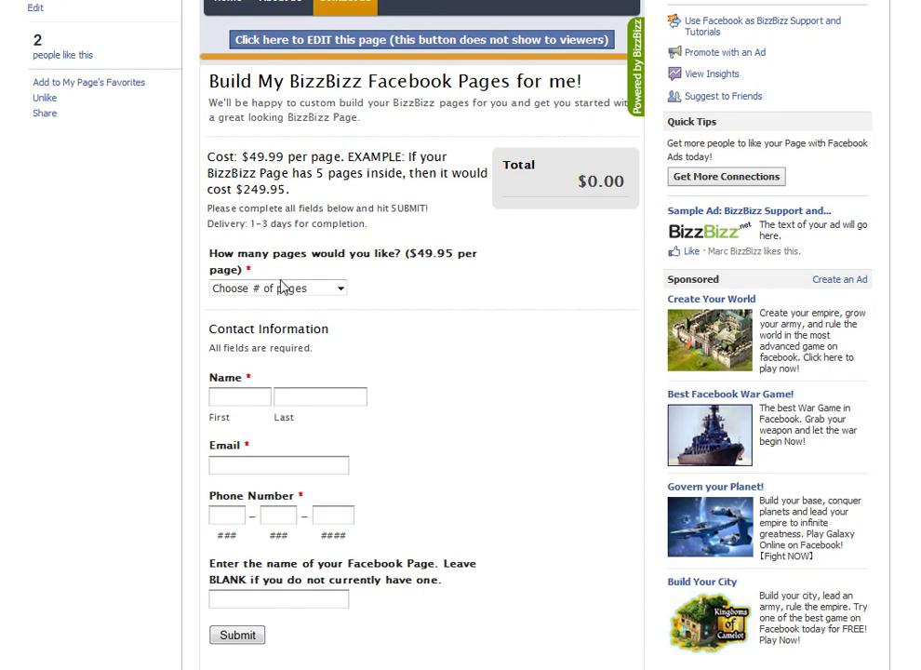
Test the form's number-of-pages choice with 7, and reset it to "Choose # of pages".
scroll(348, 297, "down", 1)
left_click(341, 289)
left_click(282, 348)
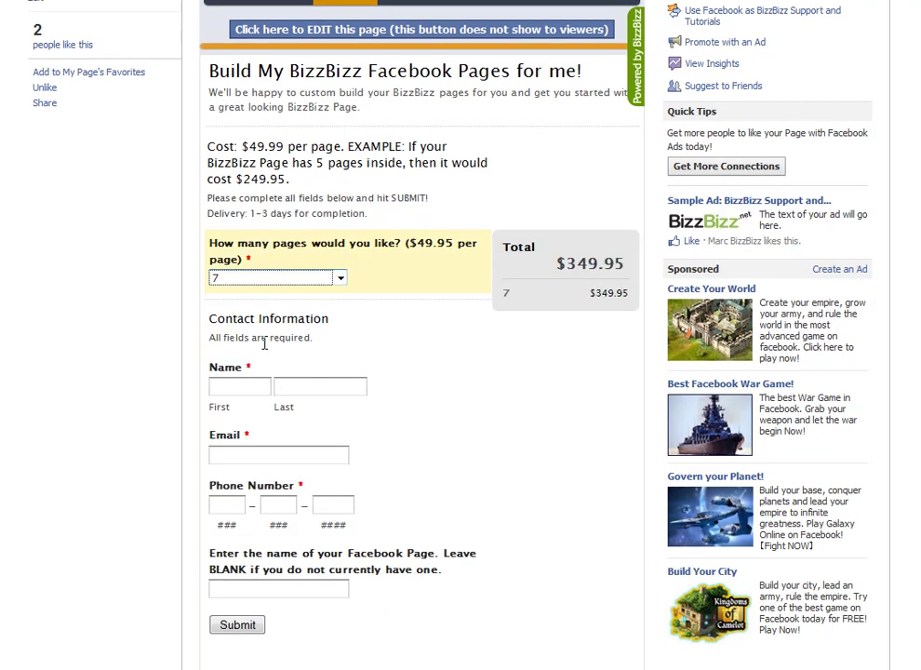
left_click(339, 278)
left_click(314, 294)
left_click(473, 345)
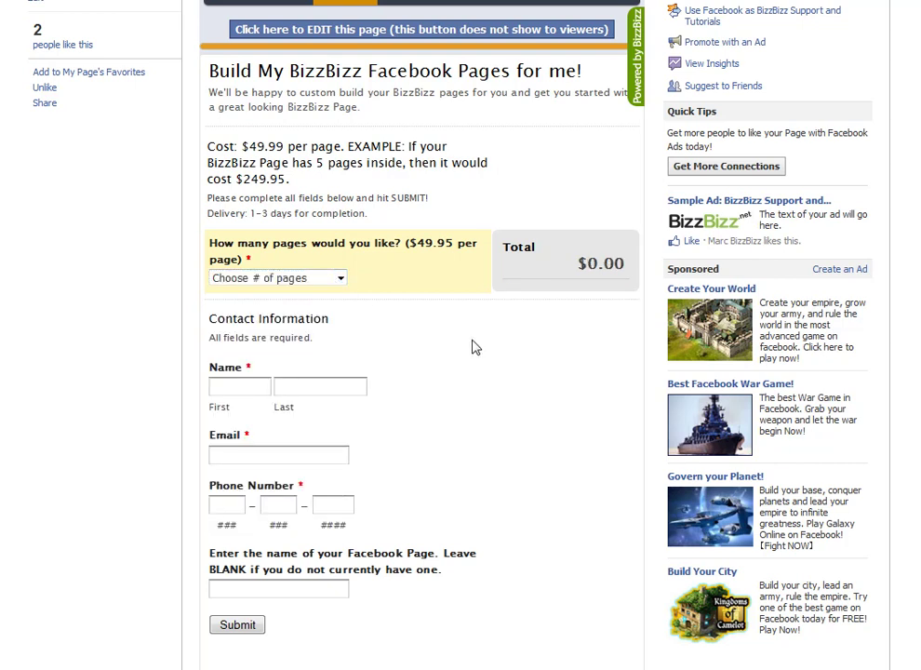
scroll(419, 335, "up", 3)
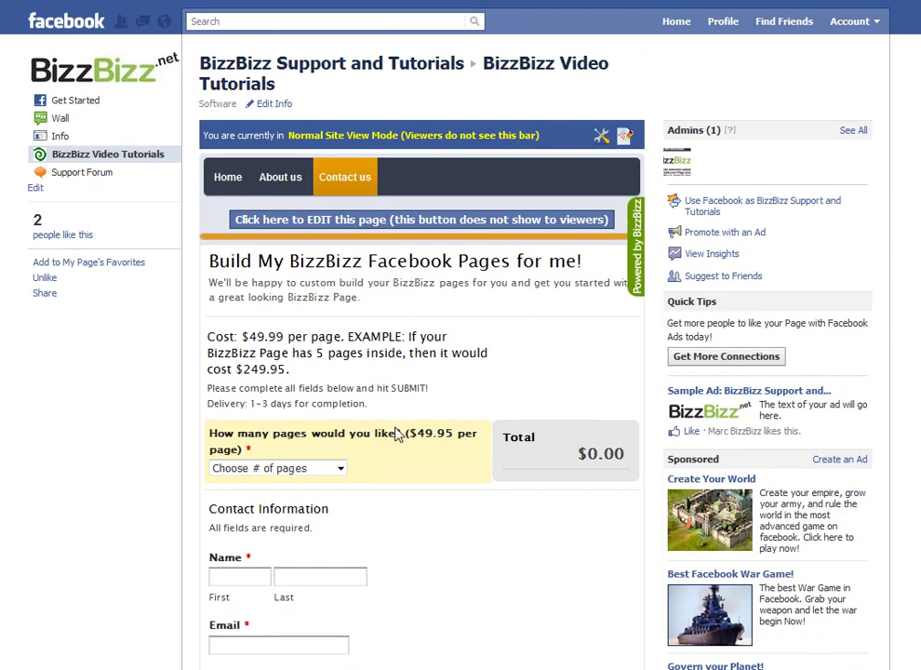